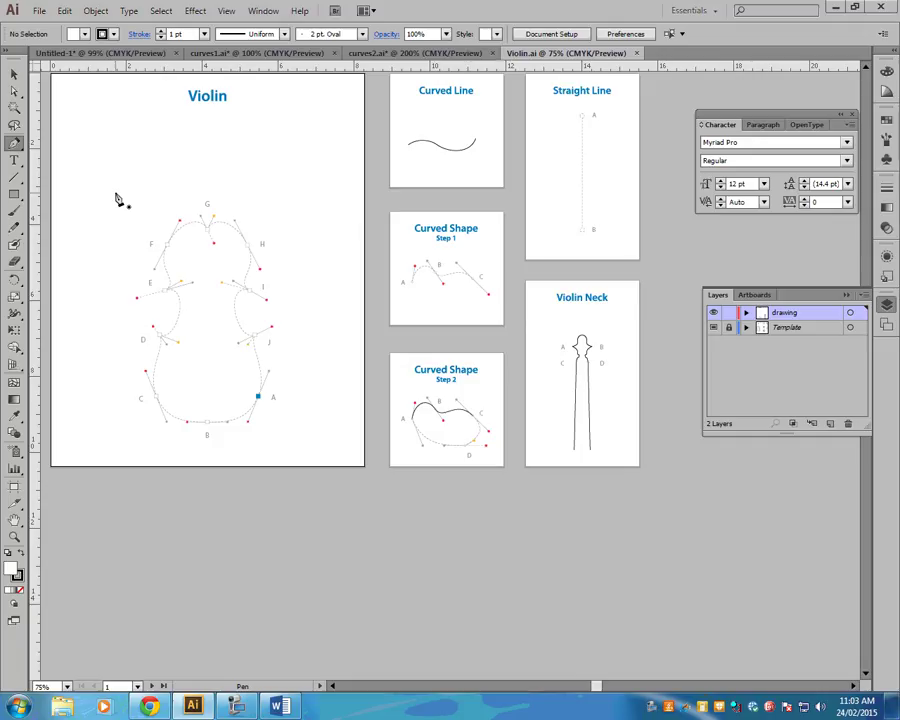
# Clear the floating Character and Layers panels off the artboards and turn off Smart Guides.
pyautogui.hotkey('ctrl', '=')
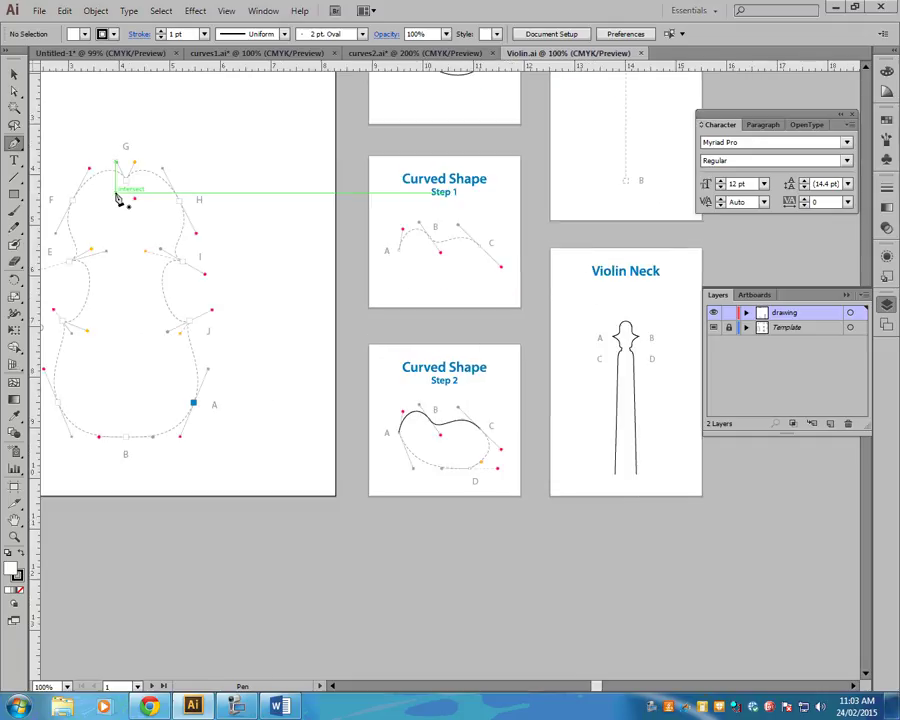
pyautogui.moveTo(284, 387); pyautogui.dragTo(400, 478)
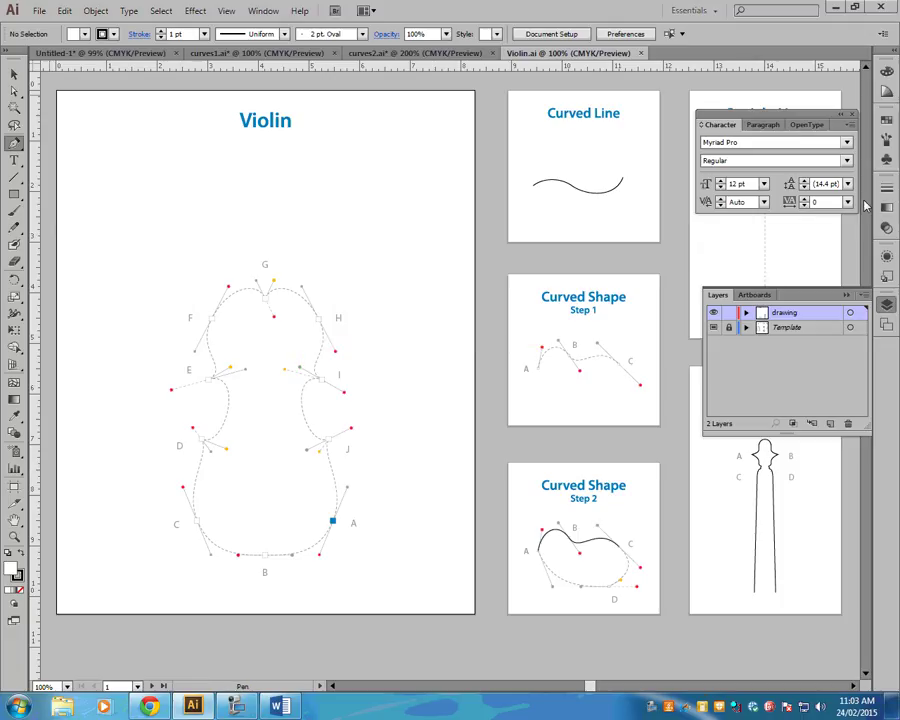
pyautogui.click(852, 116)
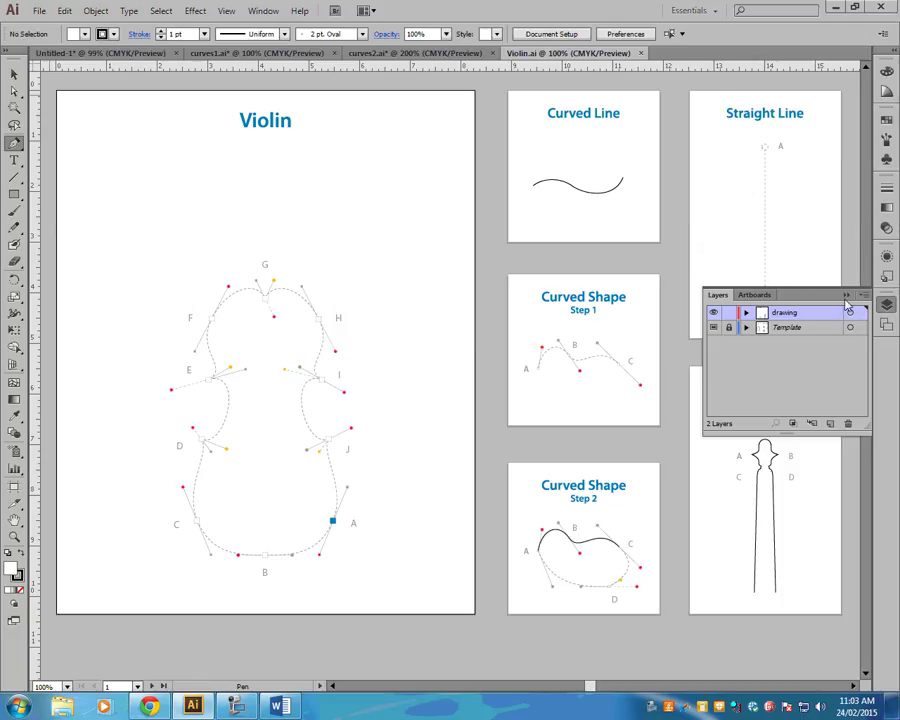
pyautogui.click(886, 304)
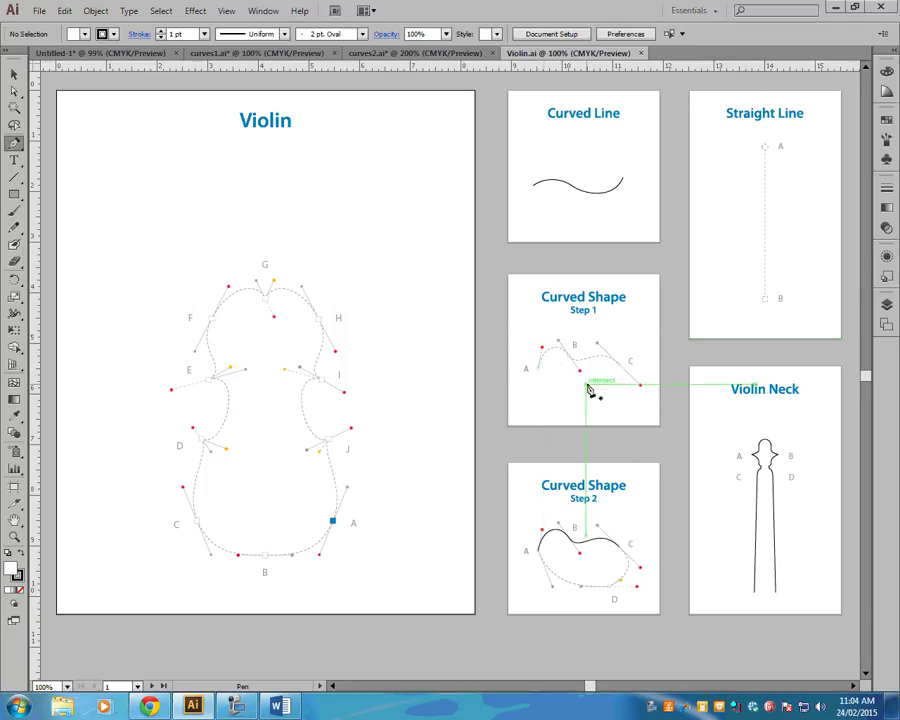
pyautogui.click(227, 12)
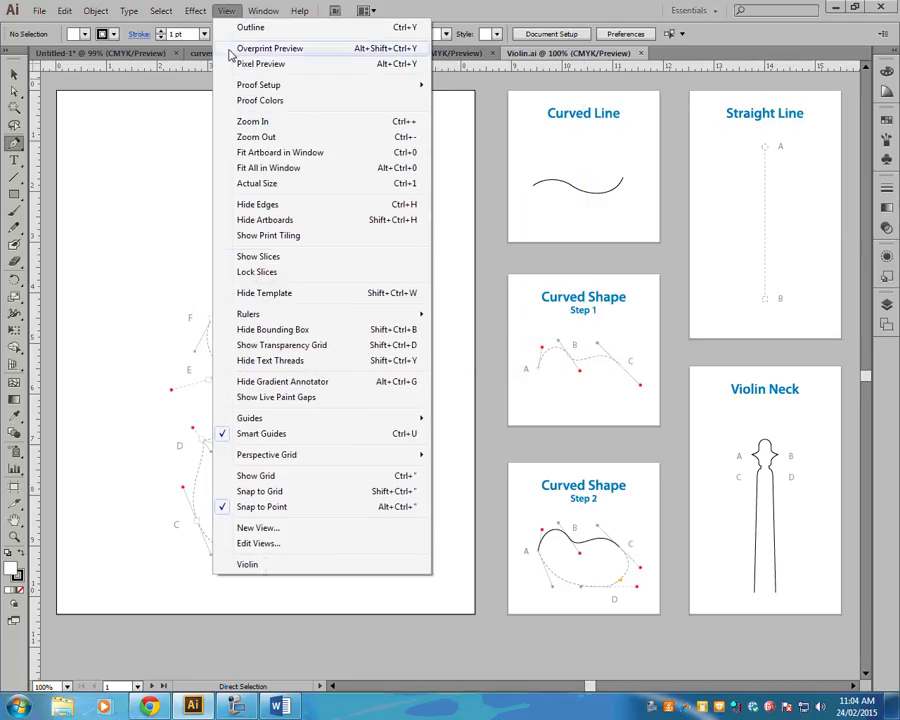
pyautogui.click(380, 436)
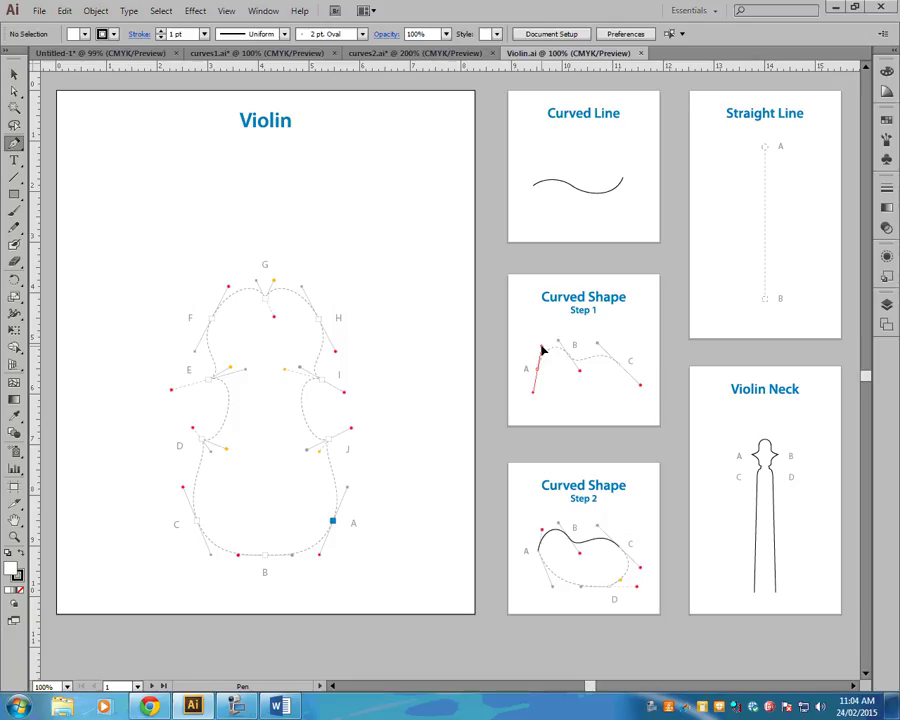
pyautogui.click(543, 350)
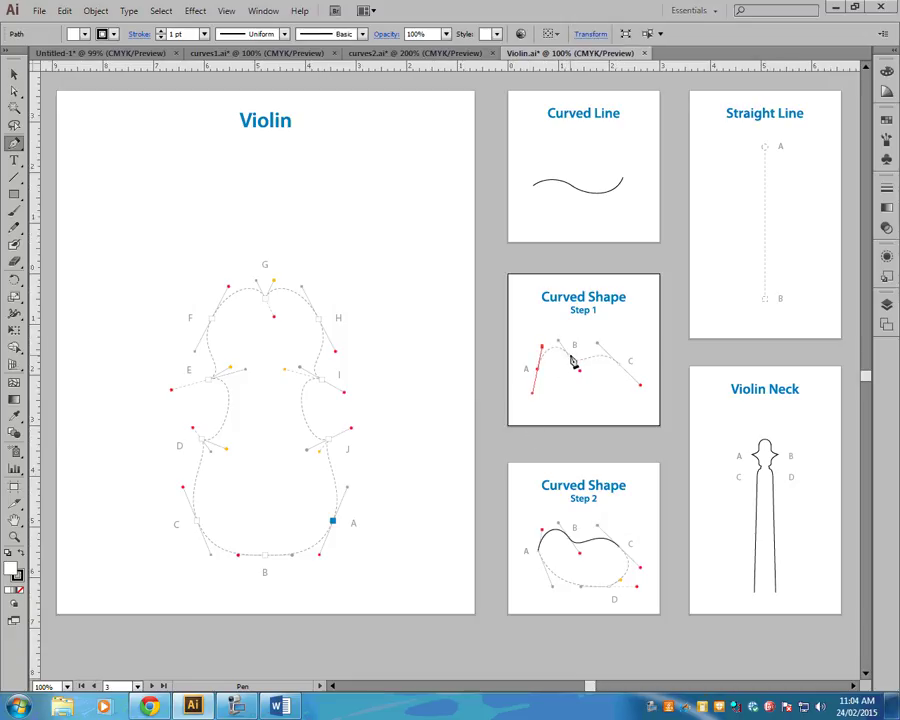
pyautogui.moveTo(572, 362); pyautogui.dragTo(569, 359)
pyautogui.moveTo(582, 376); pyautogui.dragTo(578, 370)
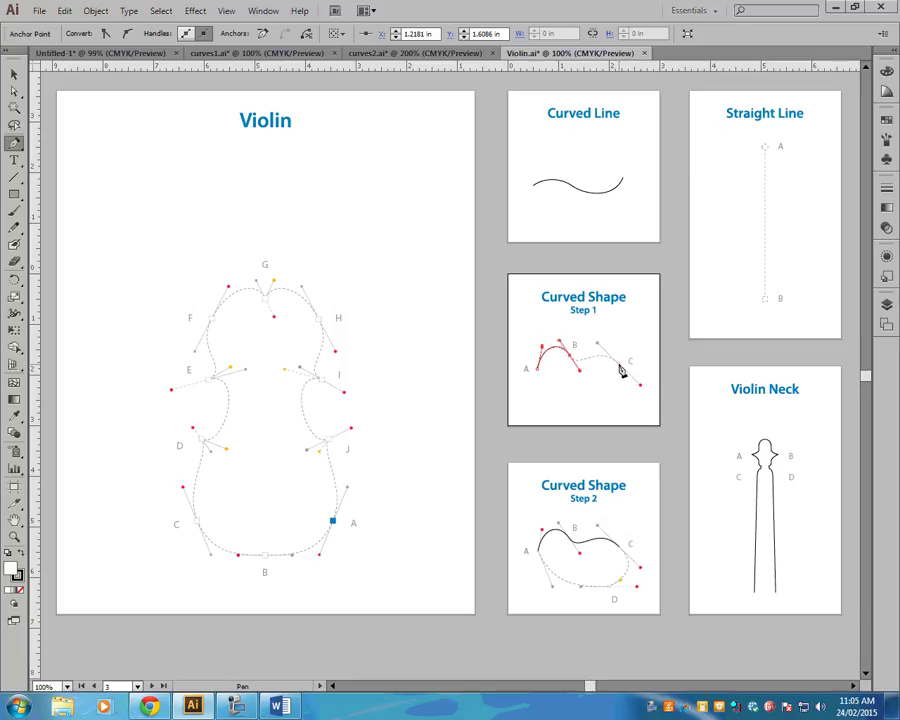
pyautogui.moveTo(619, 363); pyautogui.dragTo(641, 388)
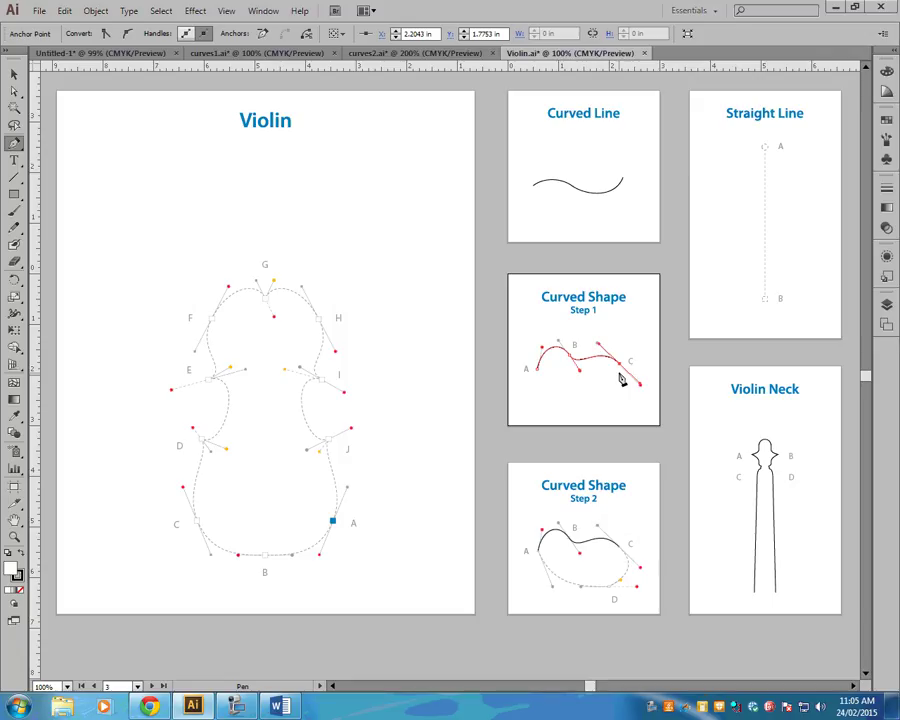
pyautogui.keyDown('ctrl'); pyautogui.click(620, 378); pyautogui.keyUp('ctrl')
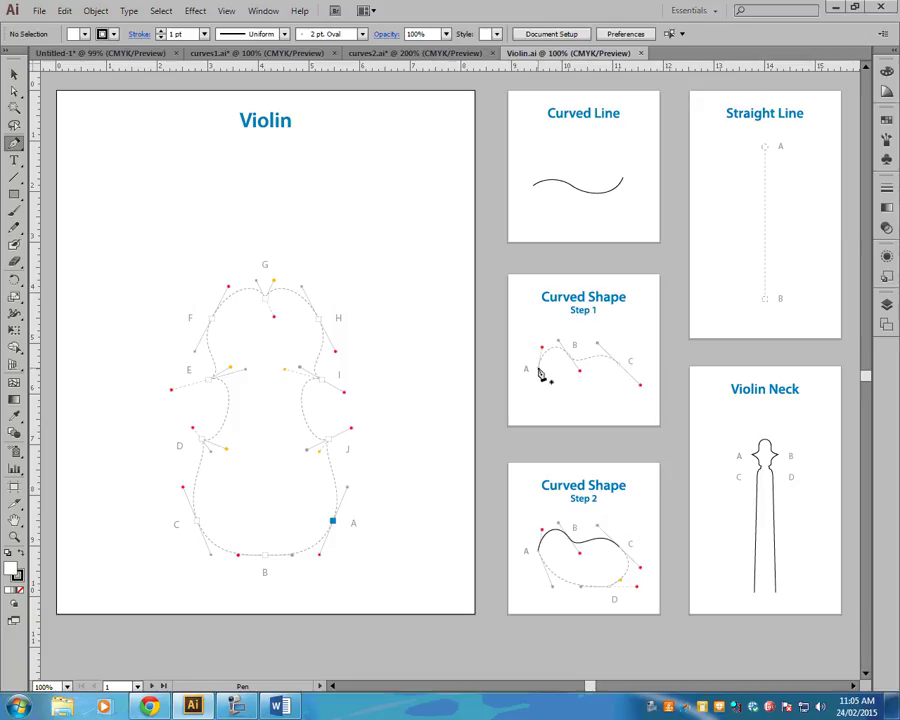
# Trace the Curved Shape Step 1 template with the Pen tool from A through B to C, extending each handle to its red dot.
pyautogui.moveTo(537, 370); pyautogui.dragTo(539, 362)
pyautogui.moveTo(543, 351); pyautogui.dragTo(544, 353)
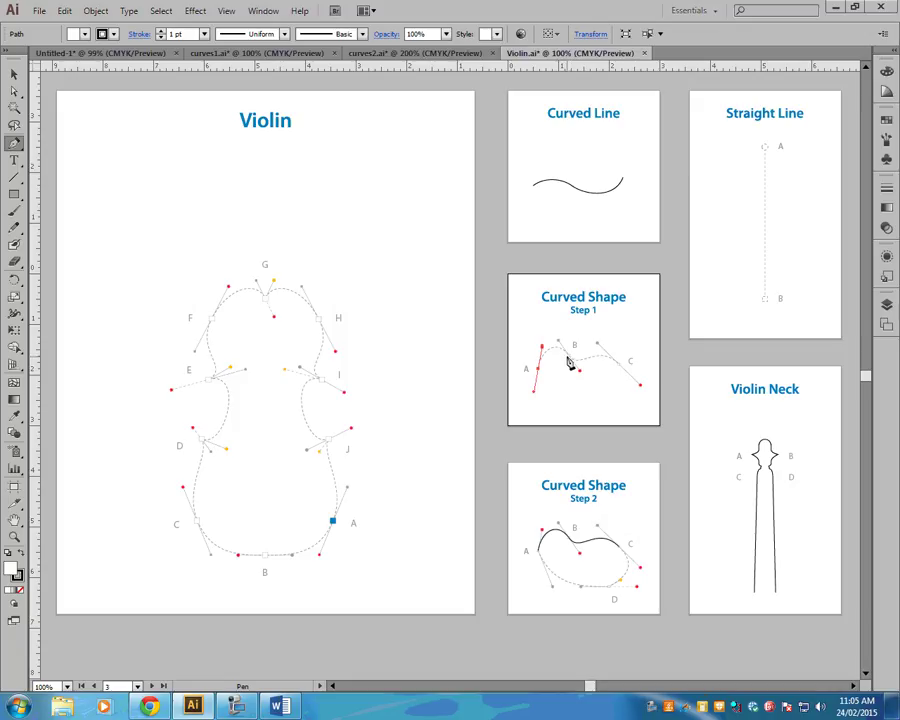
pyautogui.moveTo(569, 354); pyautogui.dragTo(640, 385)
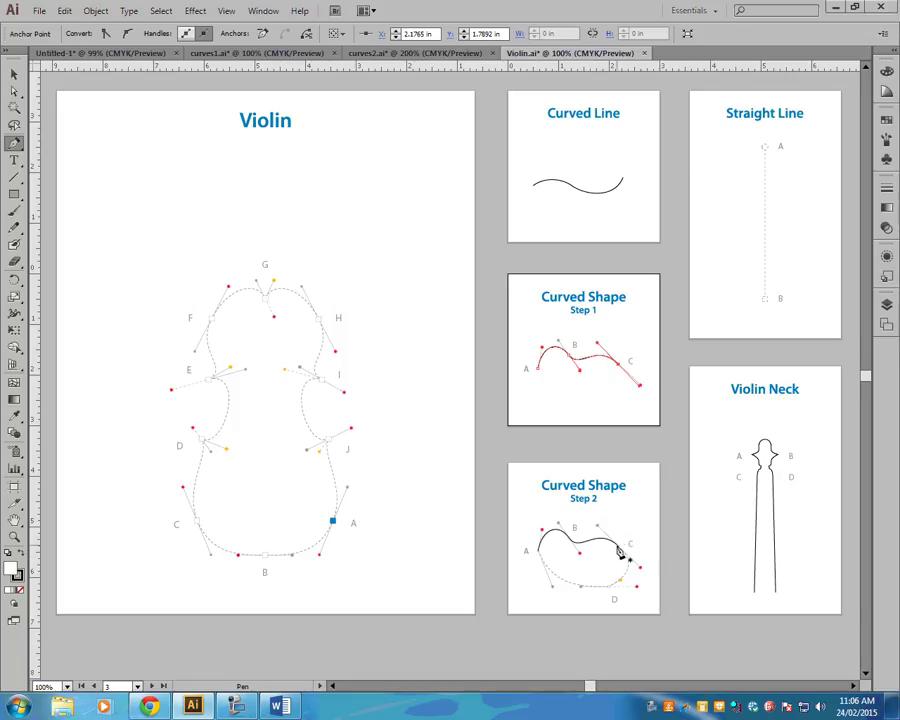
pyautogui.moveTo(618, 548); pyautogui.dragTo(640, 569)
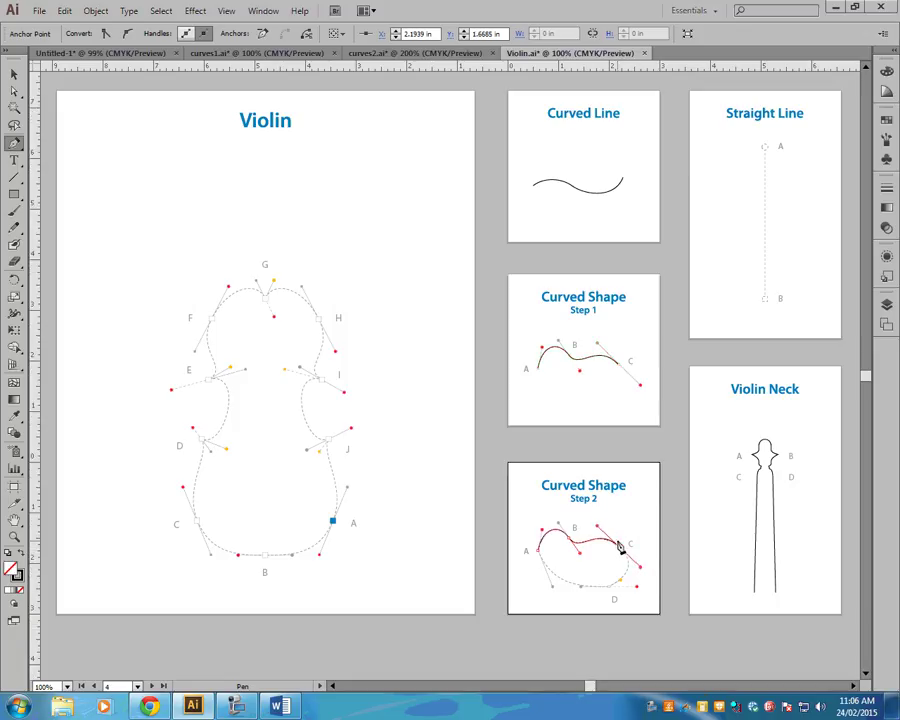
pyautogui.keyDown('ctrl'); pyautogui.click(614, 545); pyautogui.keyUp('ctrl')
pyautogui.hotkey('ctrl', 'z')
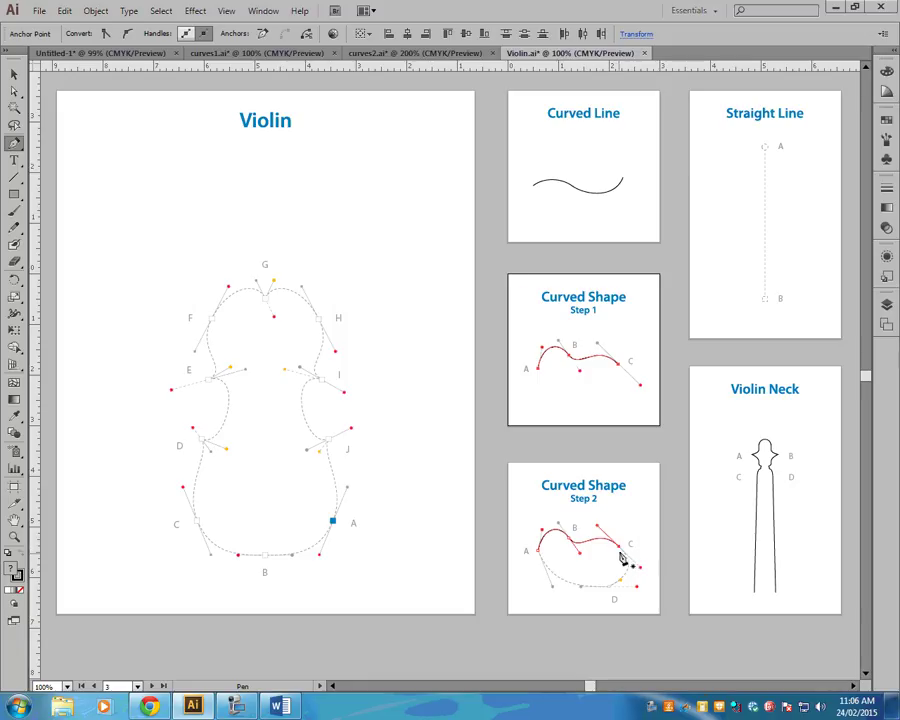
# Pick up the existing Curved Shape Step 2 path at point C, pulling its direction handle out to the red dot.
pyautogui.moveTo(621, 551); pyautogui.dragTo(639, 570)
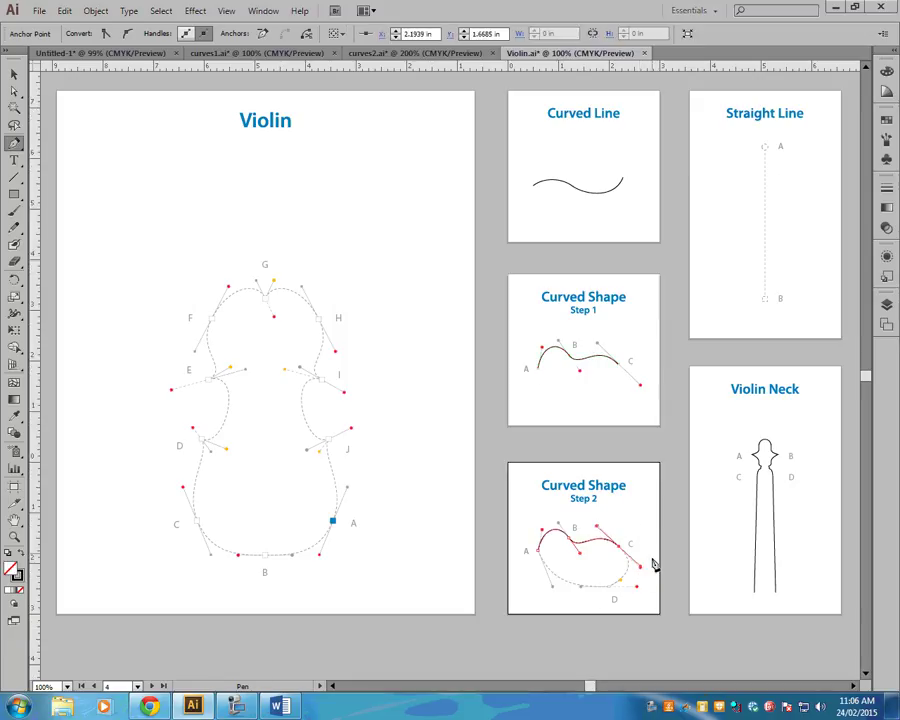
pyautogui.click(612, 593)
pyautogui.moveTo(601, 598); pyautogui.dragTo(595, 578)
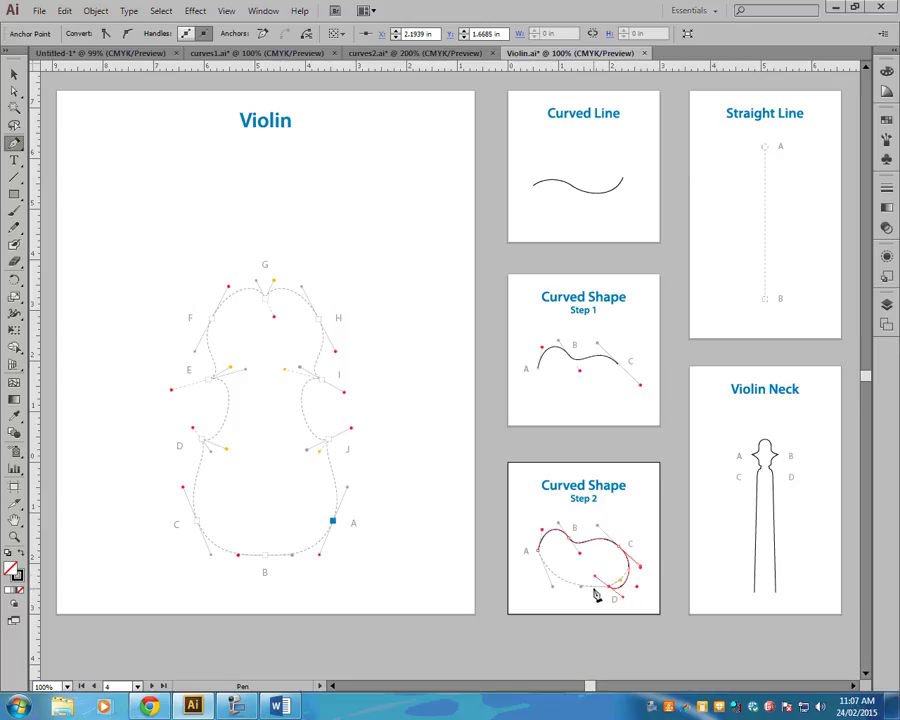
pyautogui.keyDown('ctrl'); pyautogui.click(599, 596); pyautogui.keyUp('ctrl')
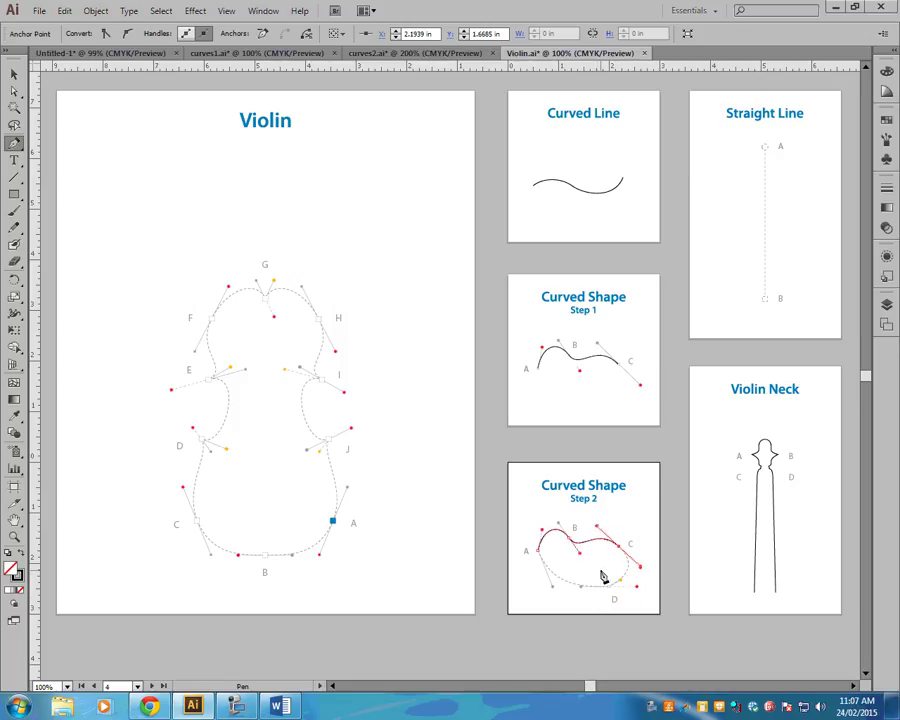
# Examine up close the direction-handle guides around point D of Curved Shape Step 2 and the split-handle guides on the violin's lower body.
pyautogui.hotkey('ctrl', '+')
pyautogui.hotkey('ctrl', '+')
pyautogui.hotkey('ctrl', '+')
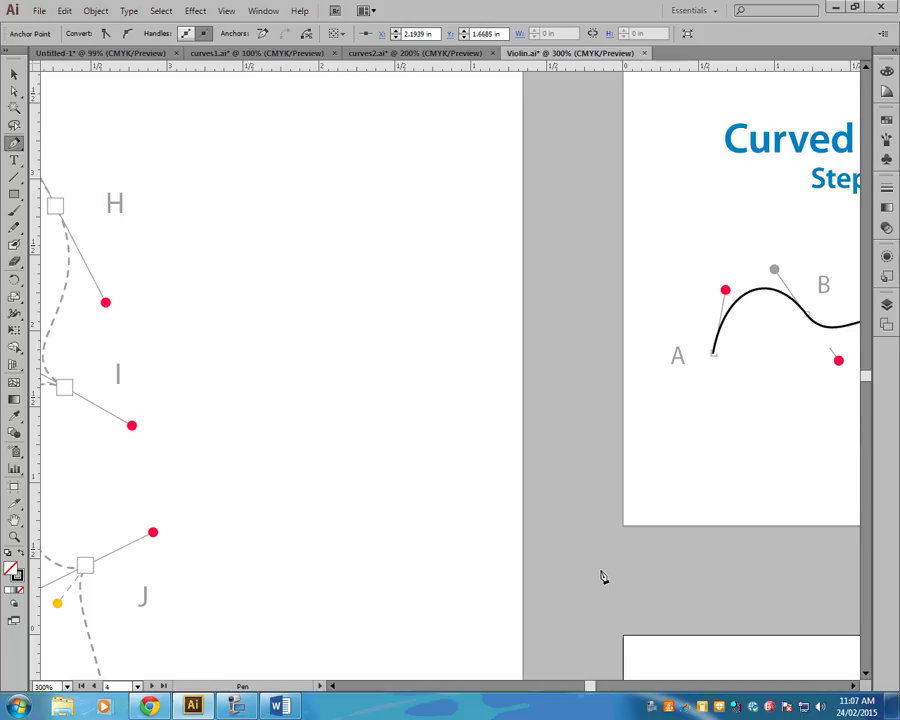
pyautogui.moveTo(733, 559); pyautogui.dragTo(297, 257)
pyautogui.moveTo(532, 517); pyautogui.dragTo(382, 428)
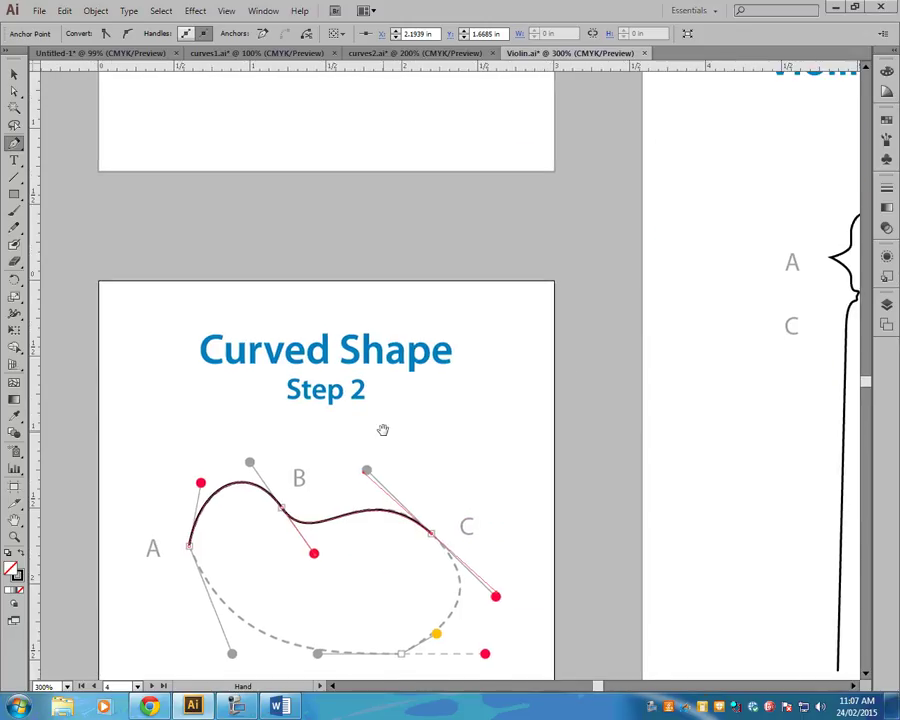
pyautogui.moveTo(577, 496); pyautogui.dragTo(667, 355)
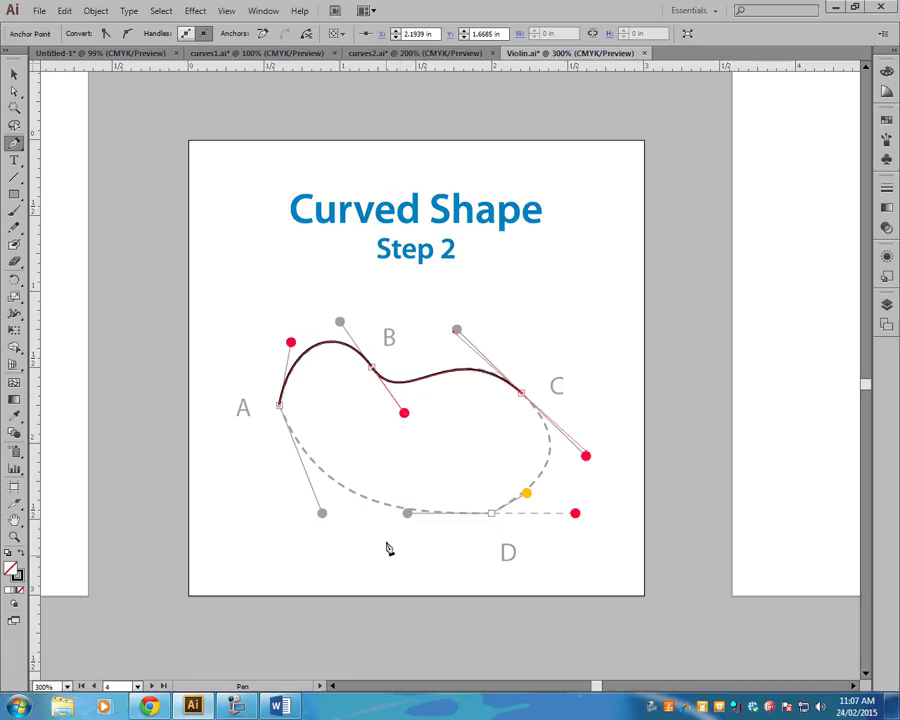
pyautogui.moveTo(160, 256); pyautogui.dragTo(778, 362)
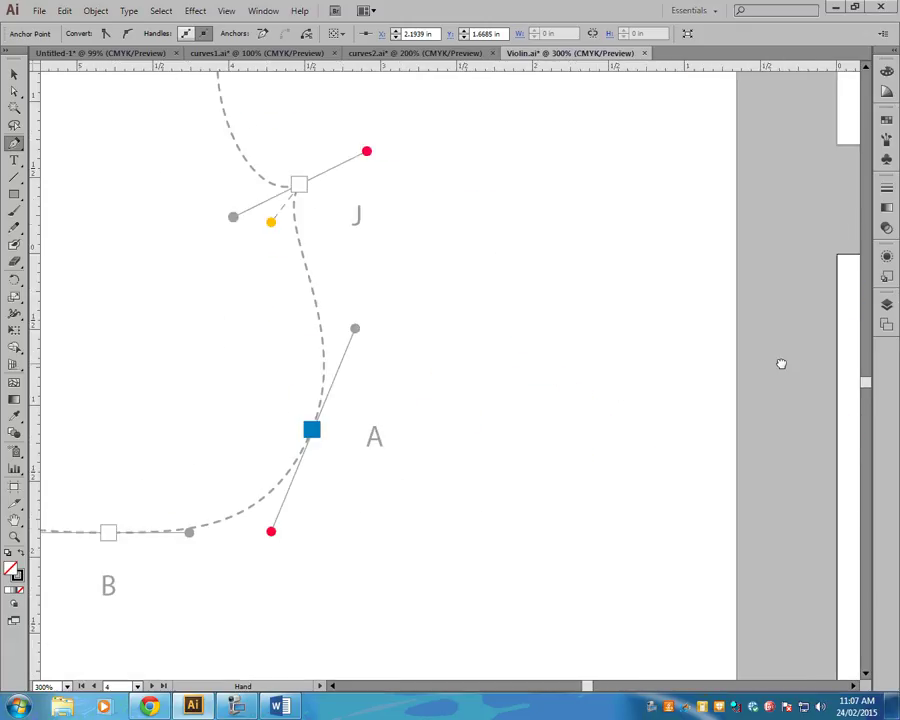
pyautogui.moveTo(234, 240); pyautogui.dragTo(584, 241)
pyautogui.moveTo(400, 271); pyautogui.dragTo(450, 360)
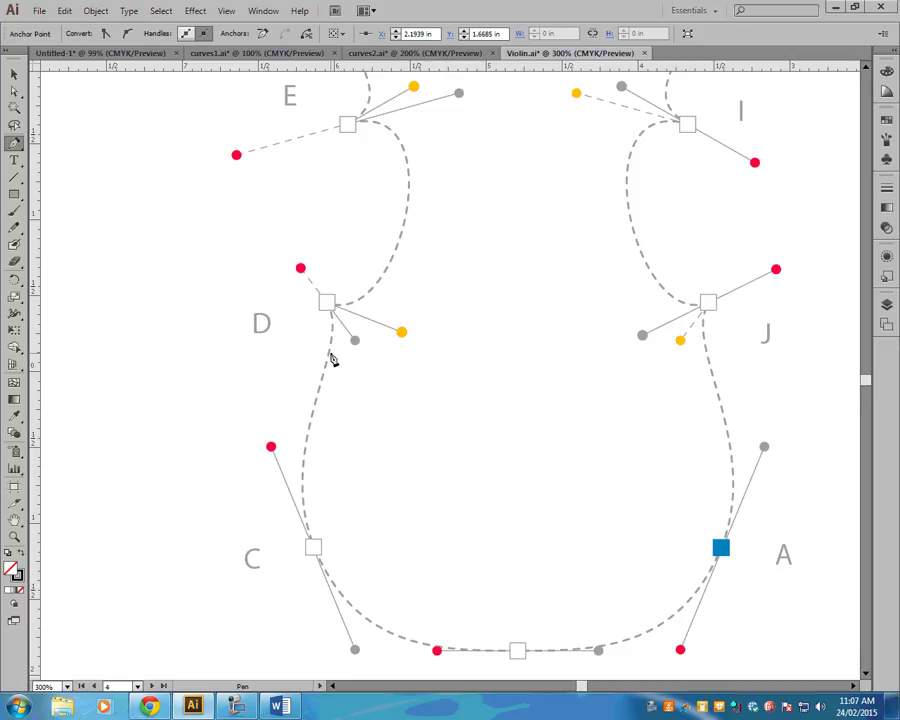
pyautogui.moveTo(677, 372); pyautogui.dragTo(554, 333)
pyautogui.moveTo(675, 484); pyautogui.dragTo(333, 343)
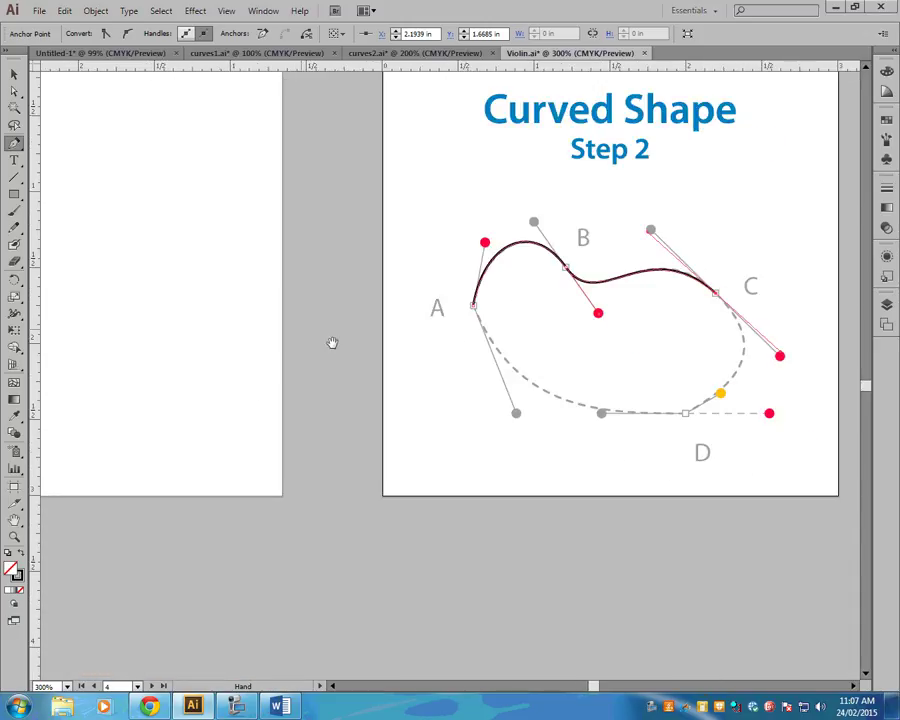
pyautogui.moveTo(790, 452); pyautogui.dragTo(740, 519)
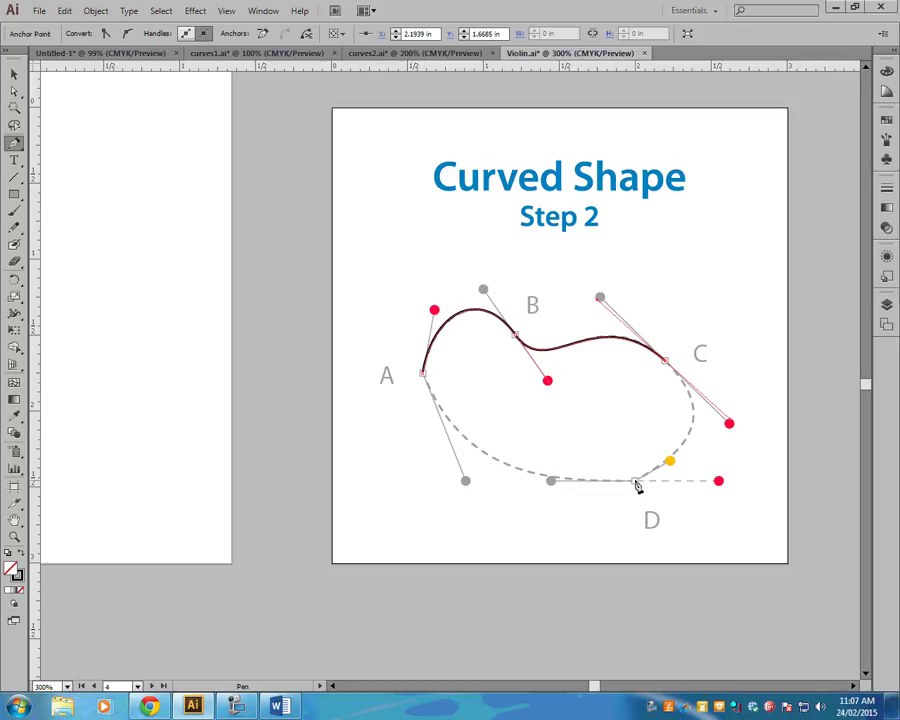
pyautogui.moveTo(638, 485); pyautogui.dragTo(566, 492)
pyautogui.press('ctrl')
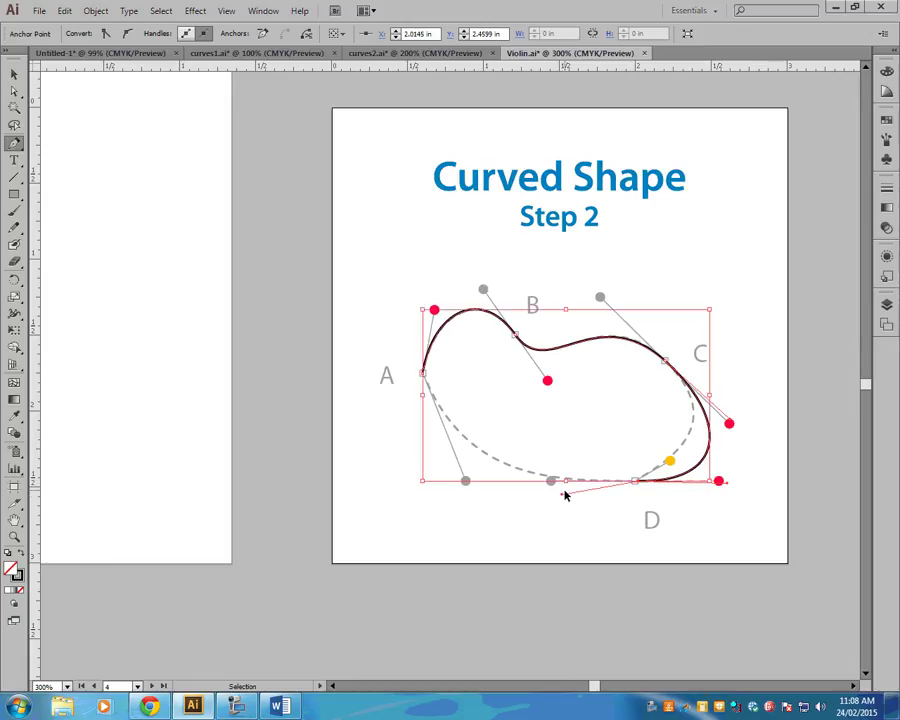
pyautogui.hotkey('ctrl', 'z')
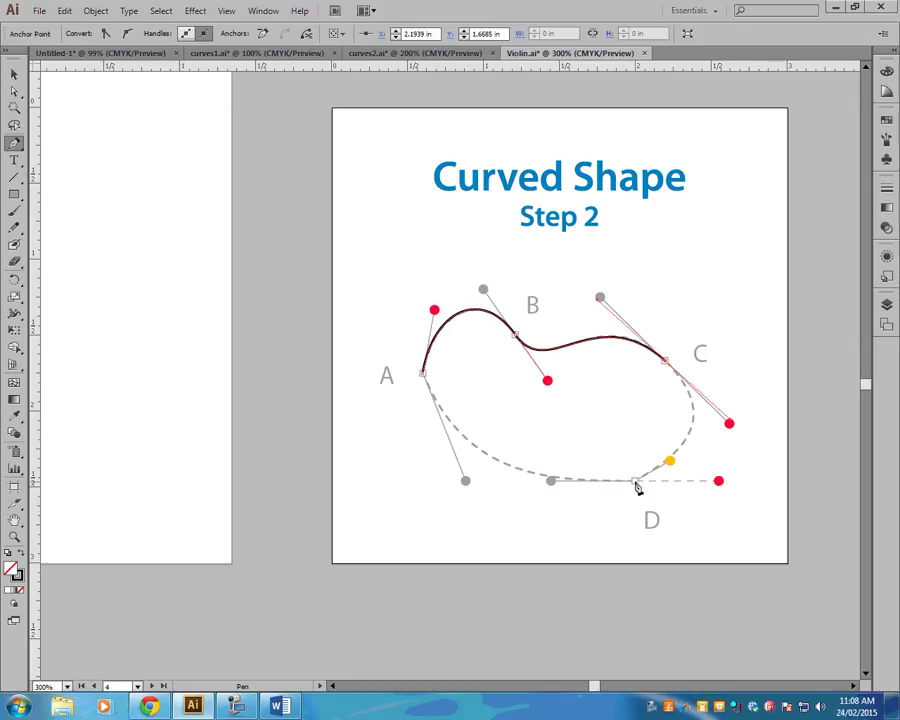
# Add point D to the Curved Shape Step 2 path, pulling its handle out to the red dot and splitting the handles.
pyautogui.moveTo(636, 483); pyautogui.dragTo(721, 485)
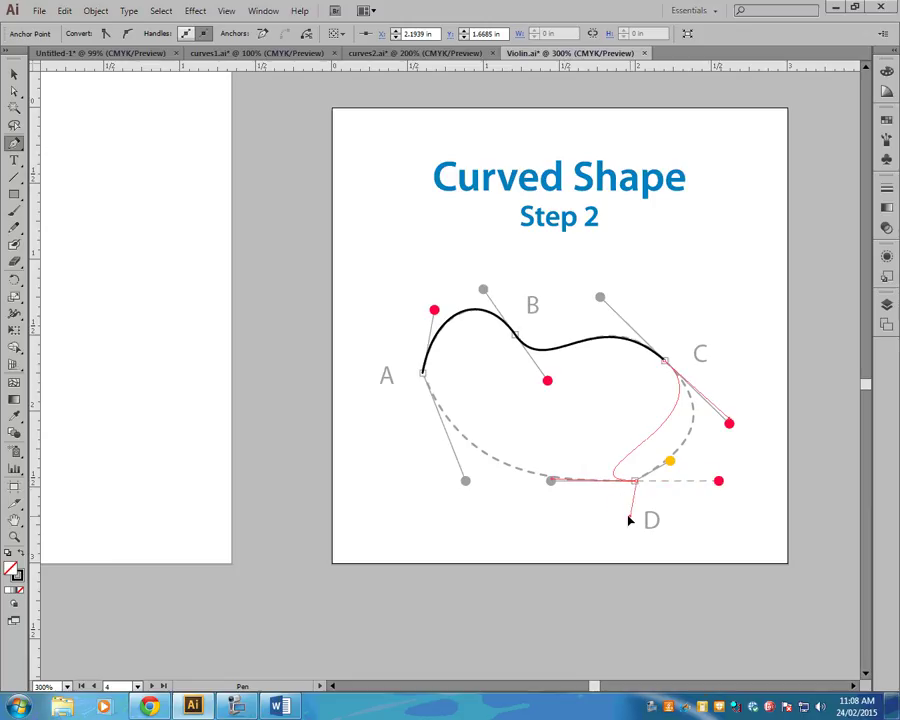
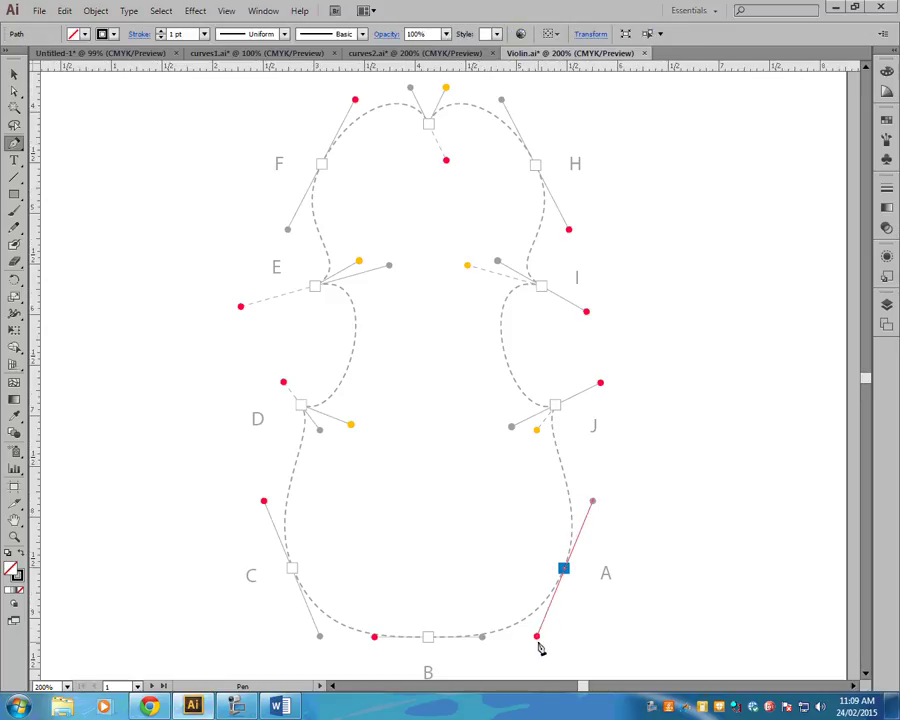
# Trace the violin's base from A through B to C, pulling the handles at B and C out to their red dots.
pyautogui.moveTo(429, 641); pyautogui.dragTo(376, 645)
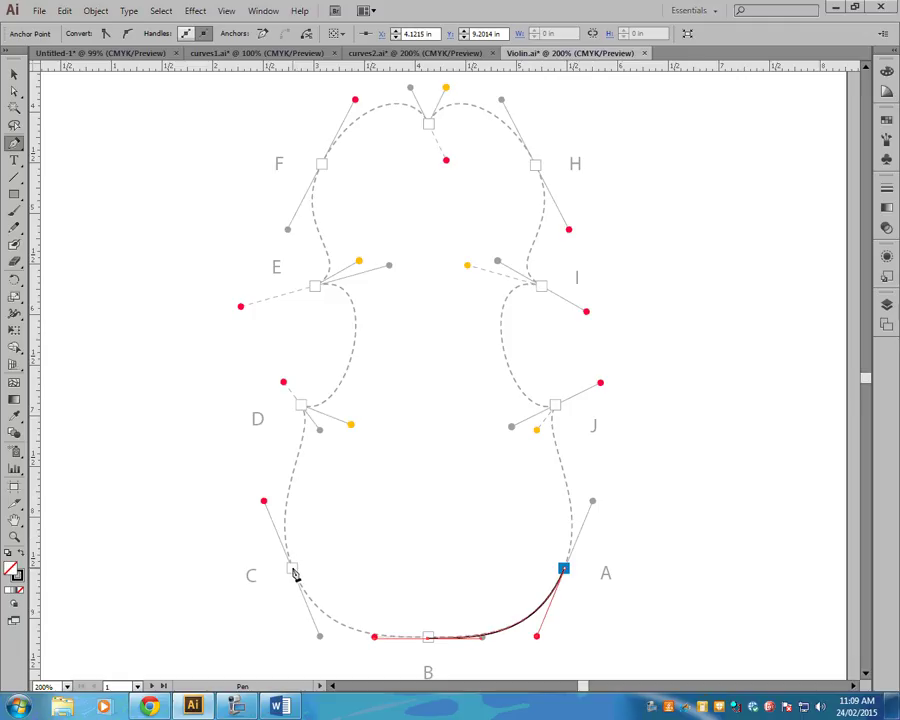
pyautogui.moveTo(292, 568); pyautogui.dragTo(265, 501)
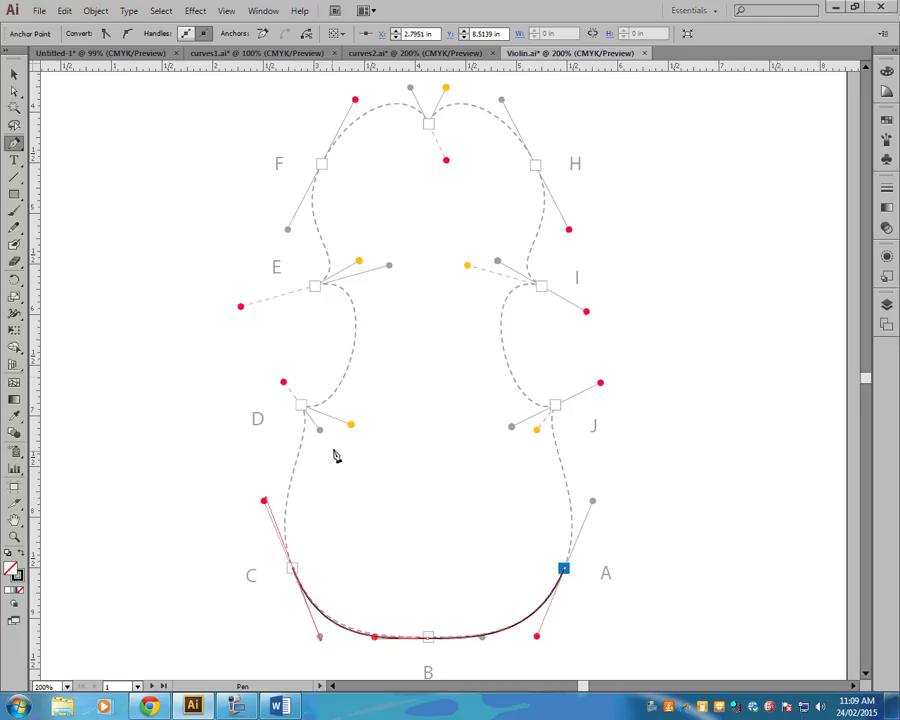
# Continue the violin outline through D and E, pulling each handle to its red dot and splitting it to the yellow dot.
pyautogui.click(301, 408)
pyautogui.moveTo(301, 408); pyautogui.dragTo(284, 383)
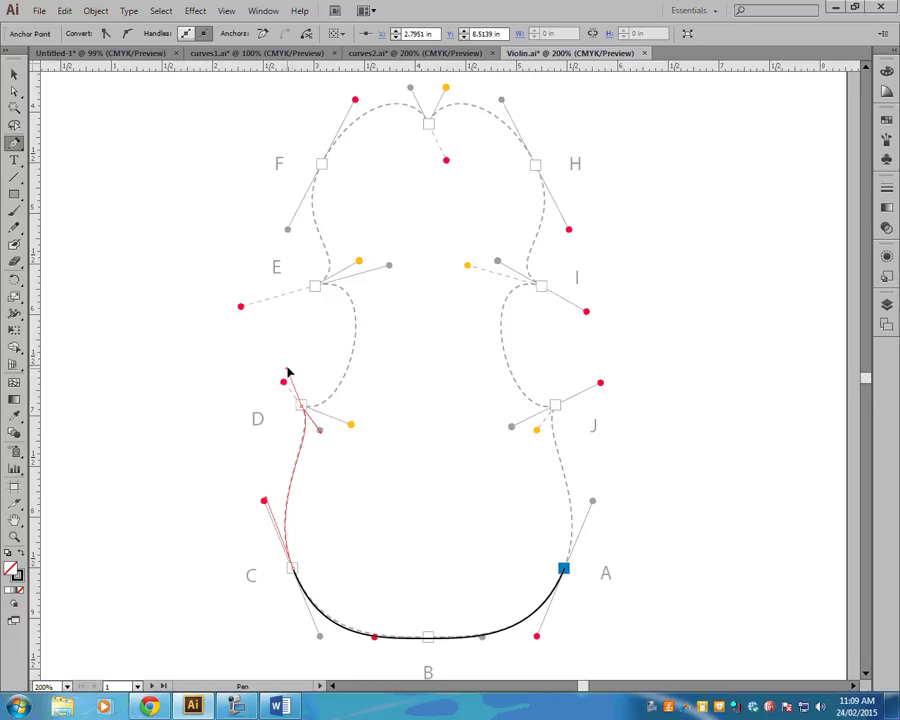
pyautogui.moveTo(288, 372); pyautogui.dragTo(351, 425)
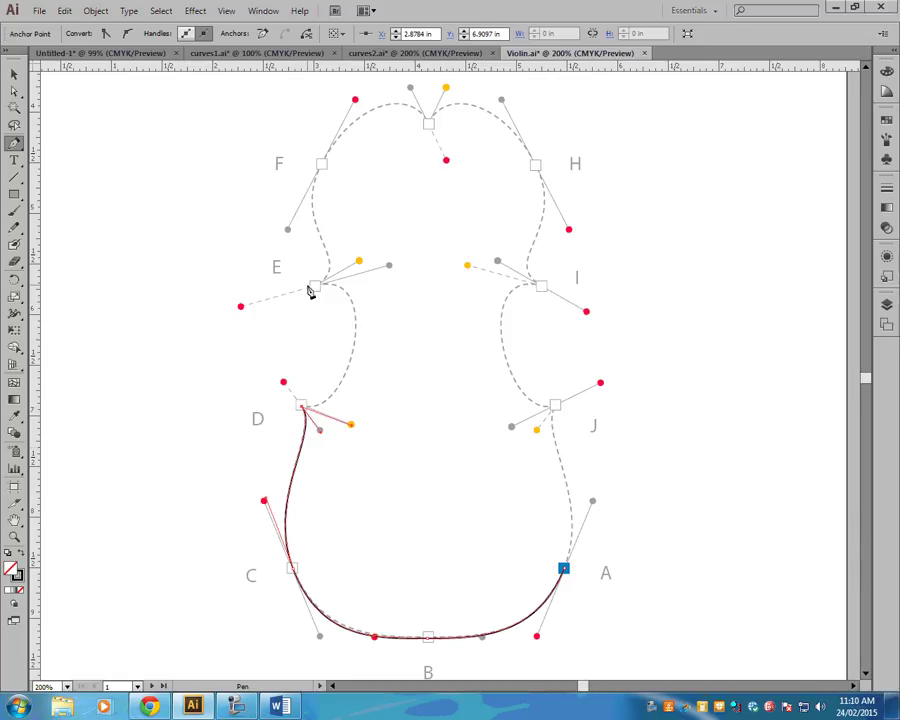
pyautogui.moveTo(316, 287); pyautogui.dragTo(241, 310)
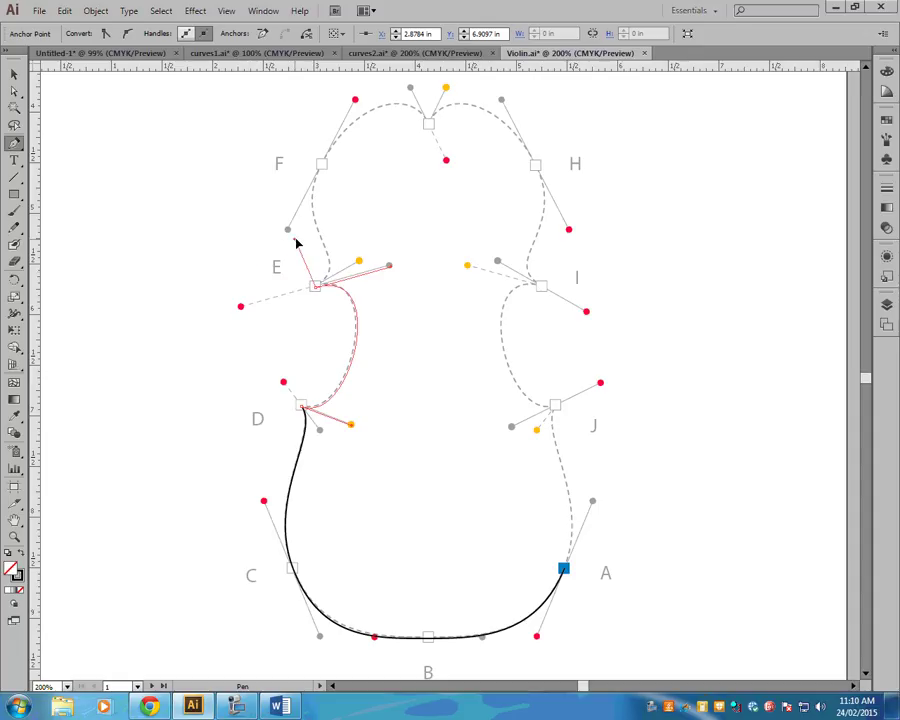
pyautogui.moveTo(357, 249); pyautogui.dragTo(359, 260)
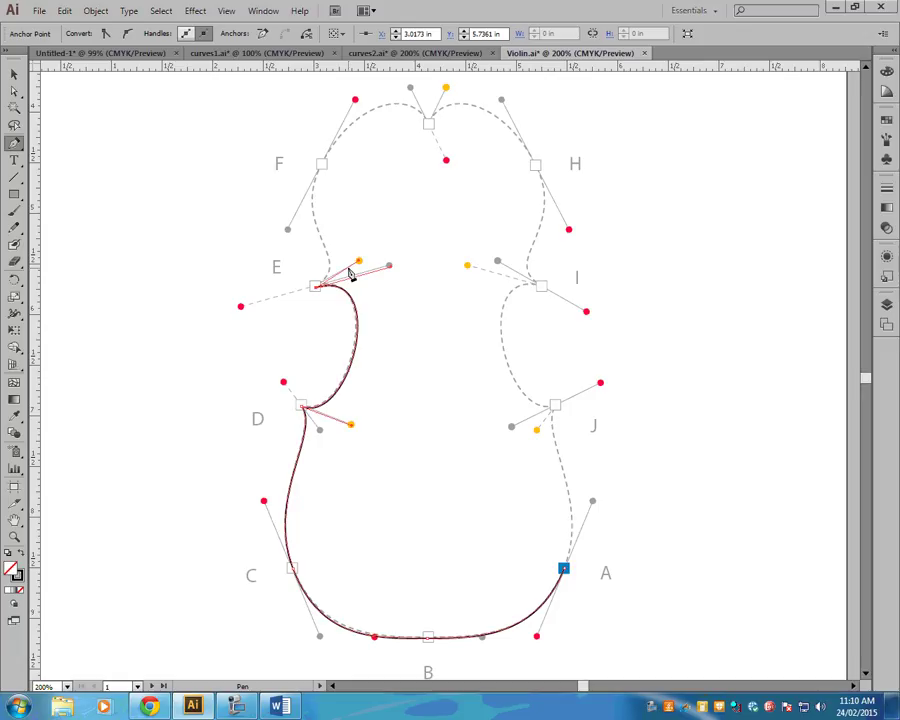
pyautogui.click(234, 705)
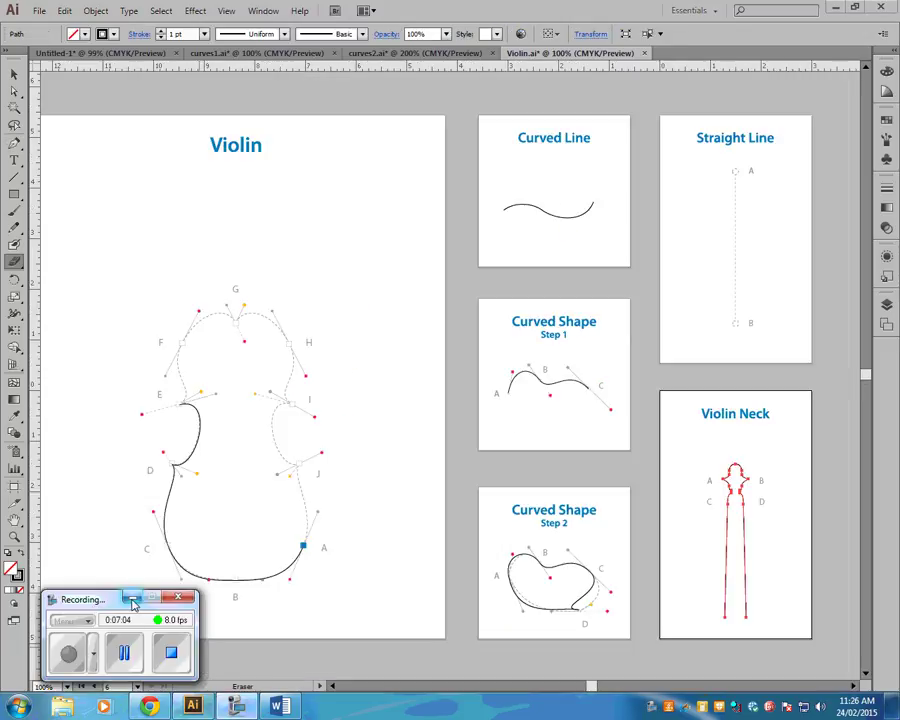
# Cut the Violin Neck path at its top centre anchor point with the Scissors tool.
pyautogui.click(132, 597)
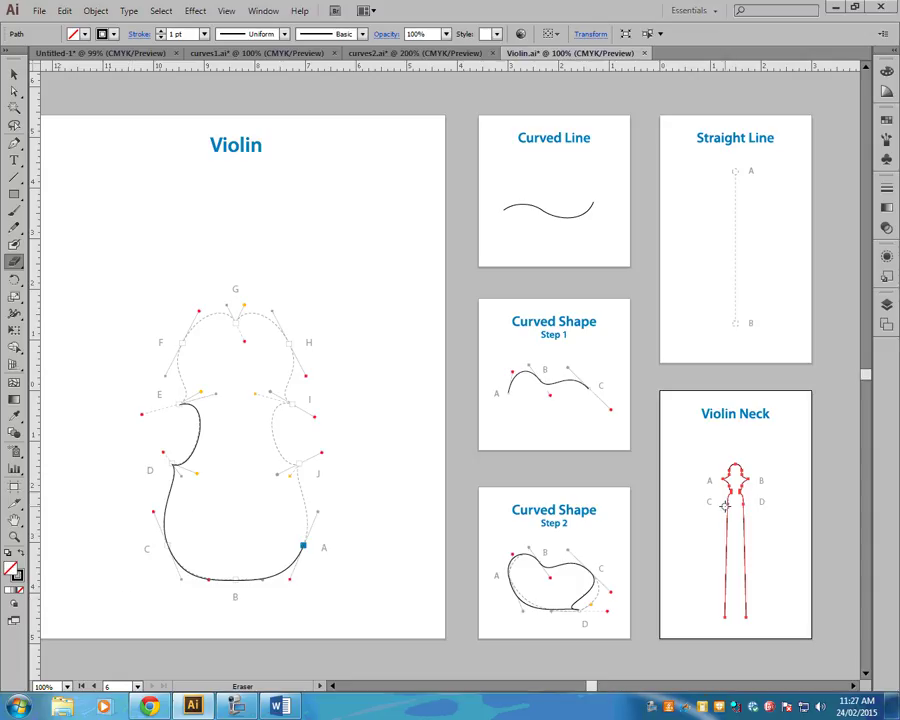
pyautogui.hotkey('ctrl', '=')
pyautogui.hotkey('ctrl', '=')
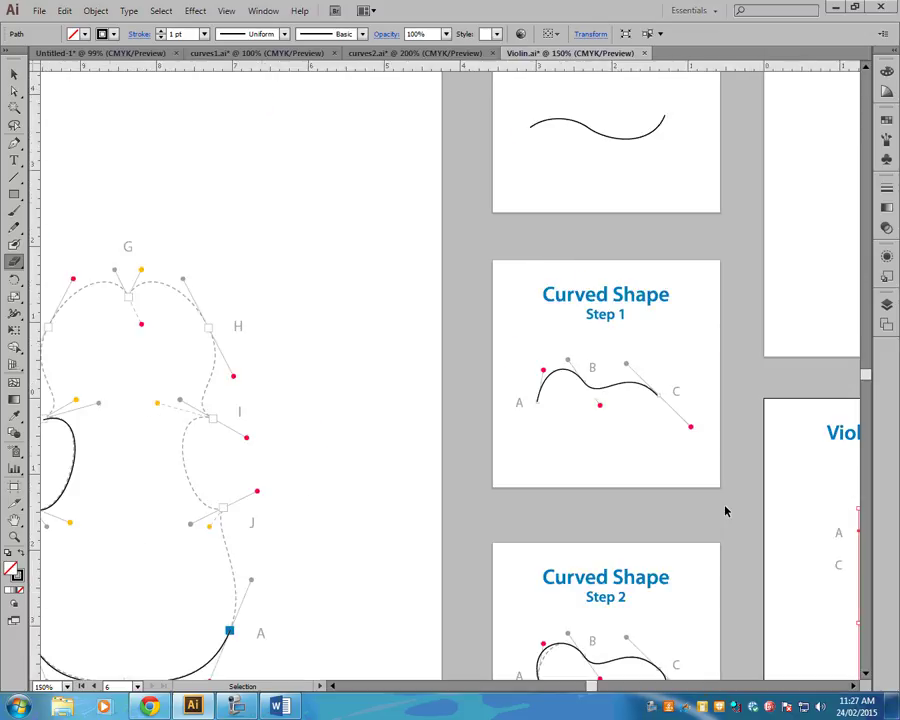
pyautogui.moveTo(808, 577); pyautogui.dragTo(259, 298)
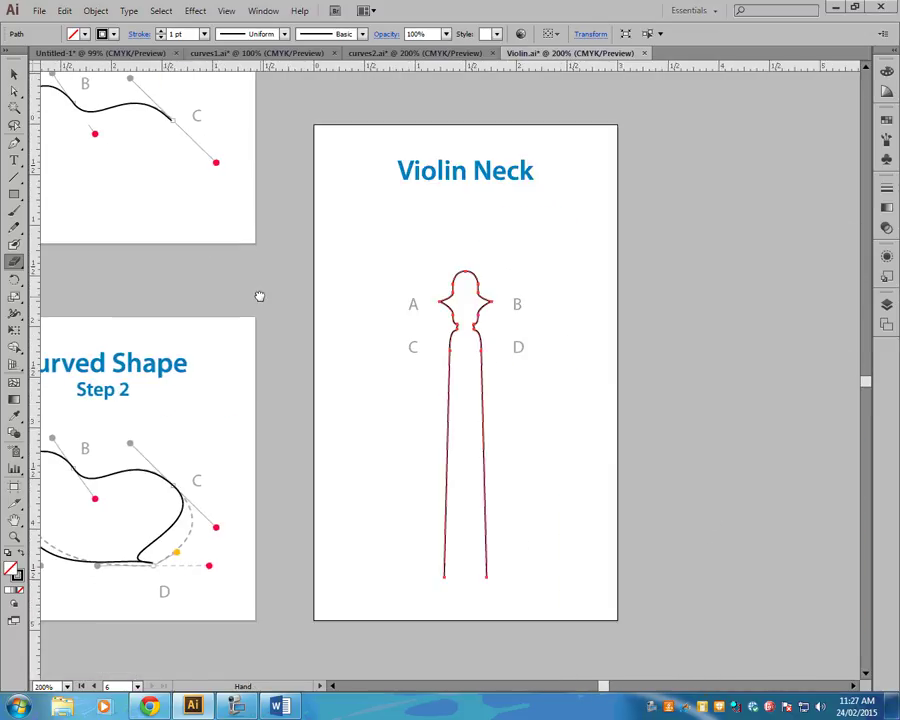
pyautogui.moveTo(610, 472); pyautogui.dragTo(606, 410)
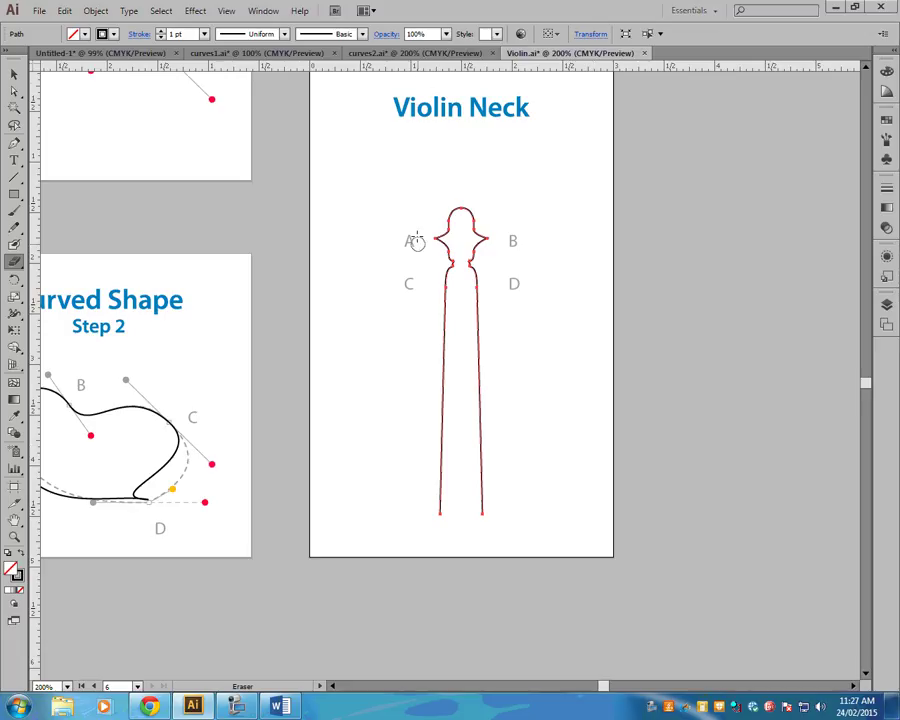
pyautogui.click(14, 262)
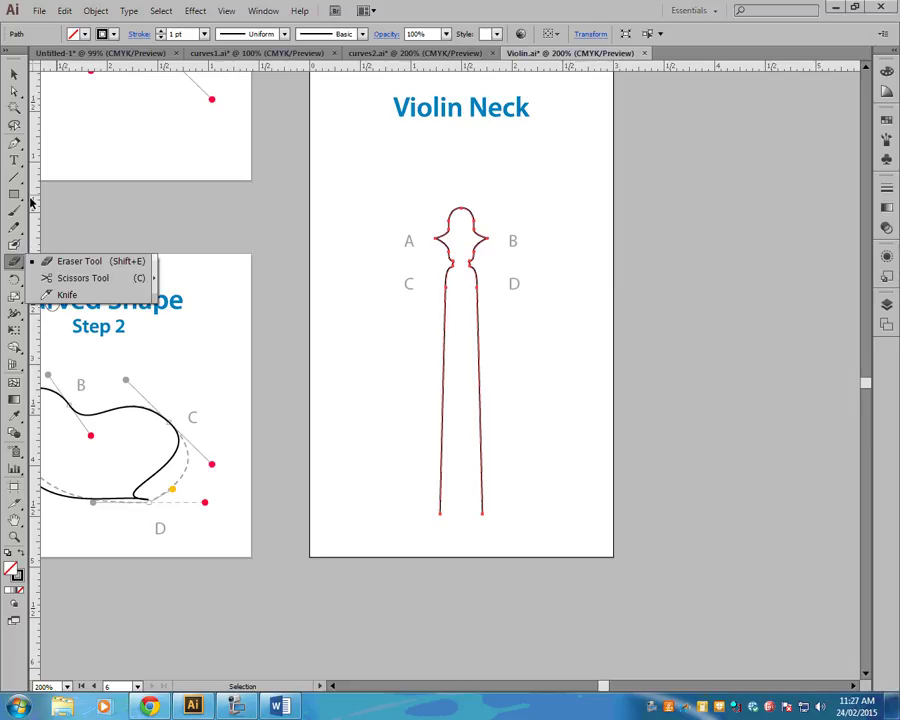
pyautogui.click(82, 279)
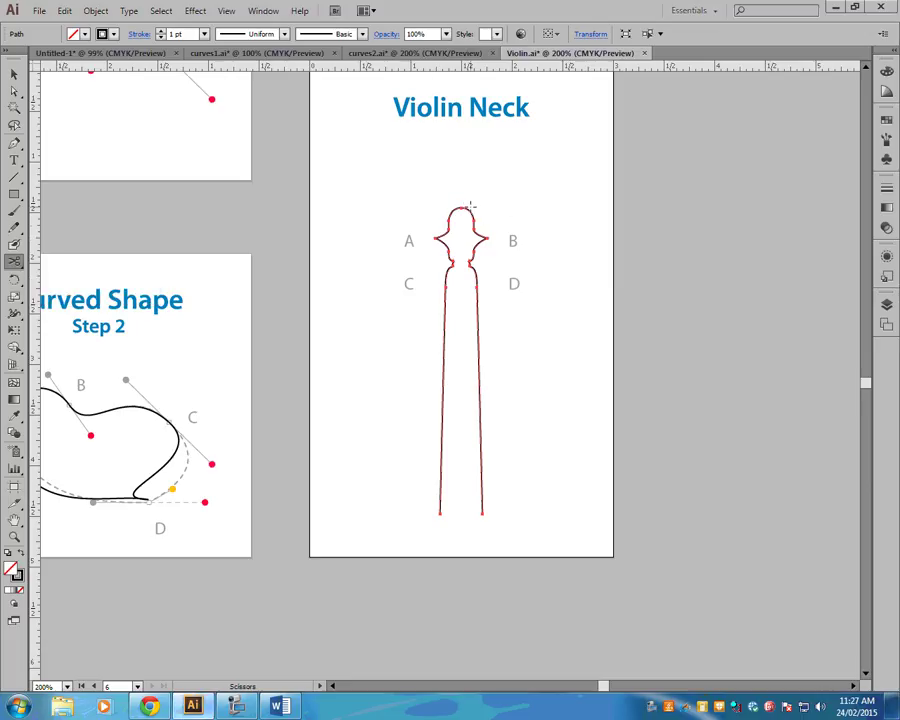
pyautogui.click(15, 91)
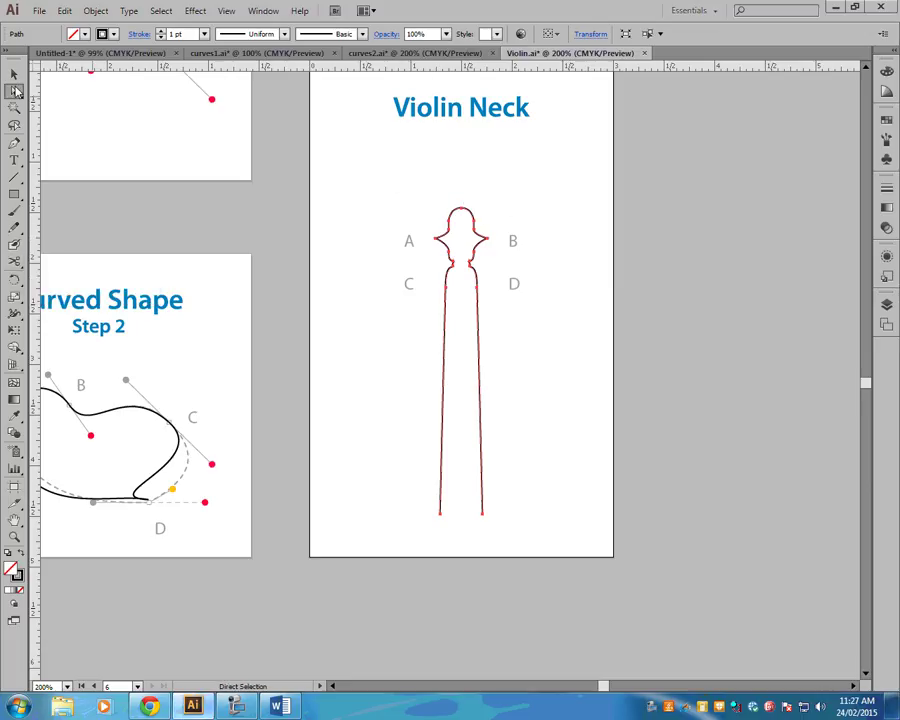
pyautogui.click(15, 261)
pyautogui.click(461, 205)
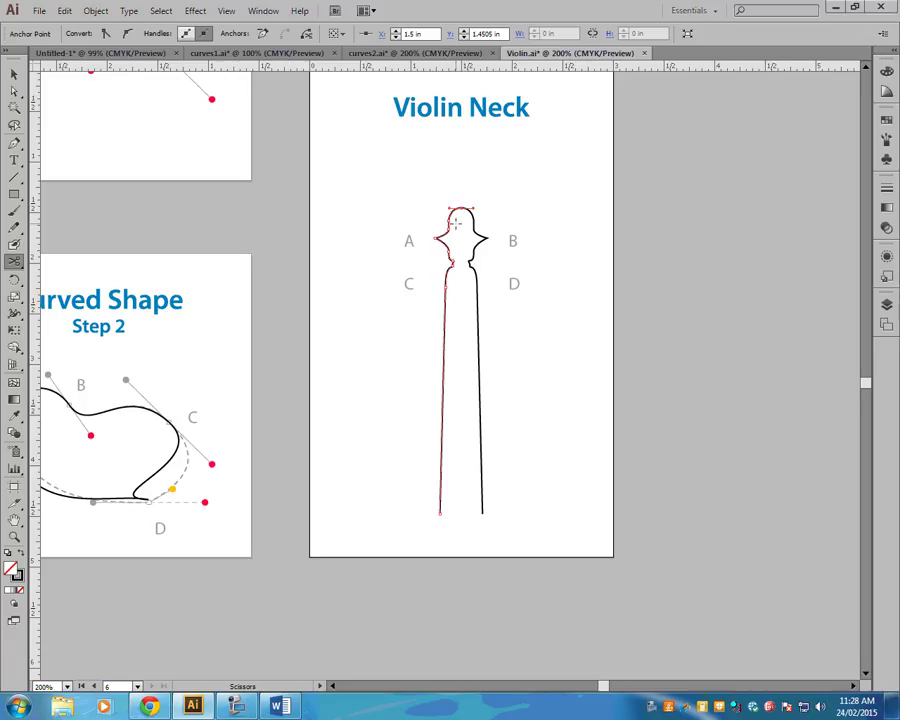
pyautogui.click(451, 210)
pyautogui.click(436, 238)
pyautogui.click(470, 211)
pyautogui.click(194, 12)
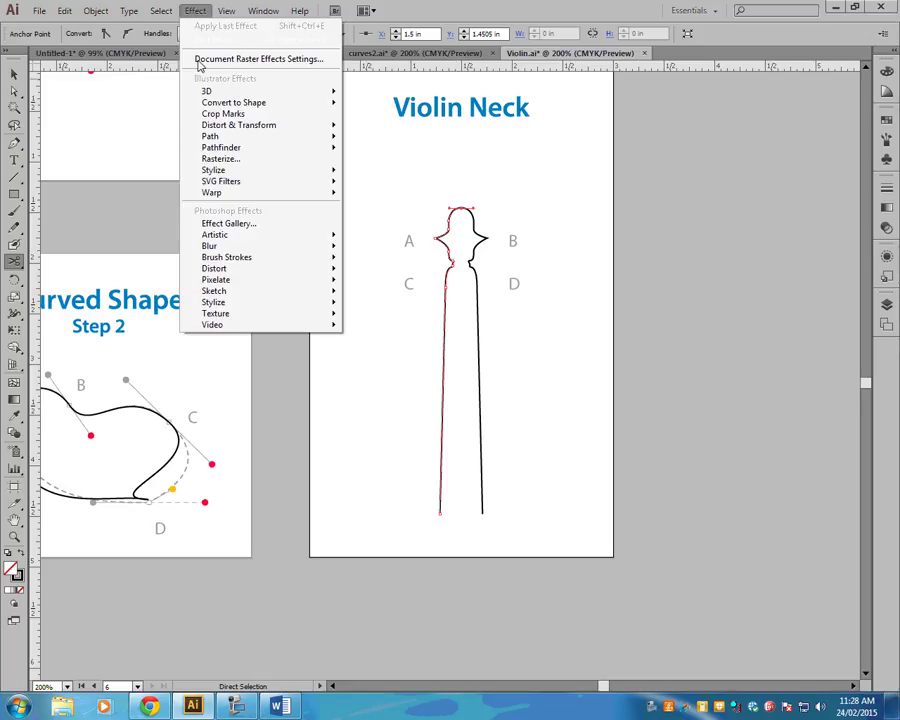
pyautogui.moveTo(221, 129)
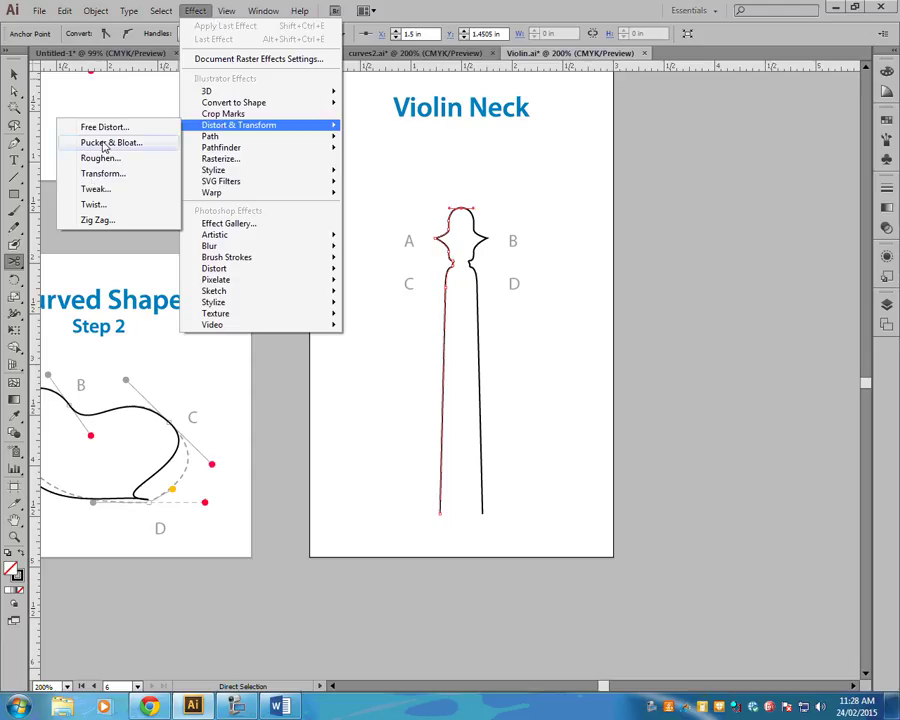
pyautogui.click(103, 174)
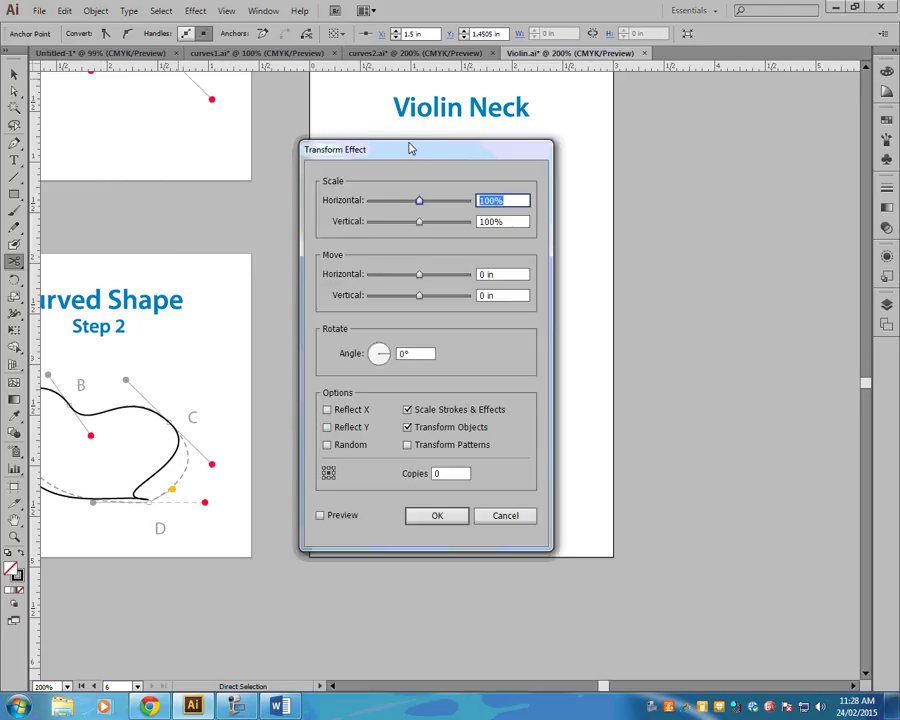
pyautogui.moveTo(420, 157)
pyautogui.mouseDown()
pyautogui.moveTo(389, 143)
pyautogui.moveTo(216, 121)
pyautogui.moveTo(226, 123)
pyautogui.mouseUp()
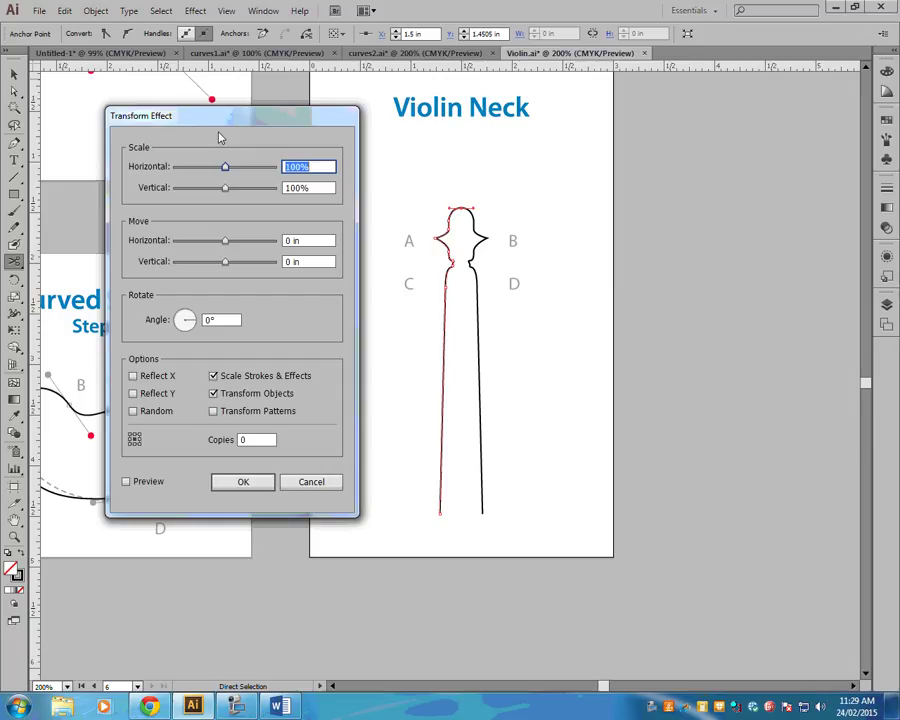
pyautogui.moveTo(336, 479); pyautogui.dragTo(297, 397)
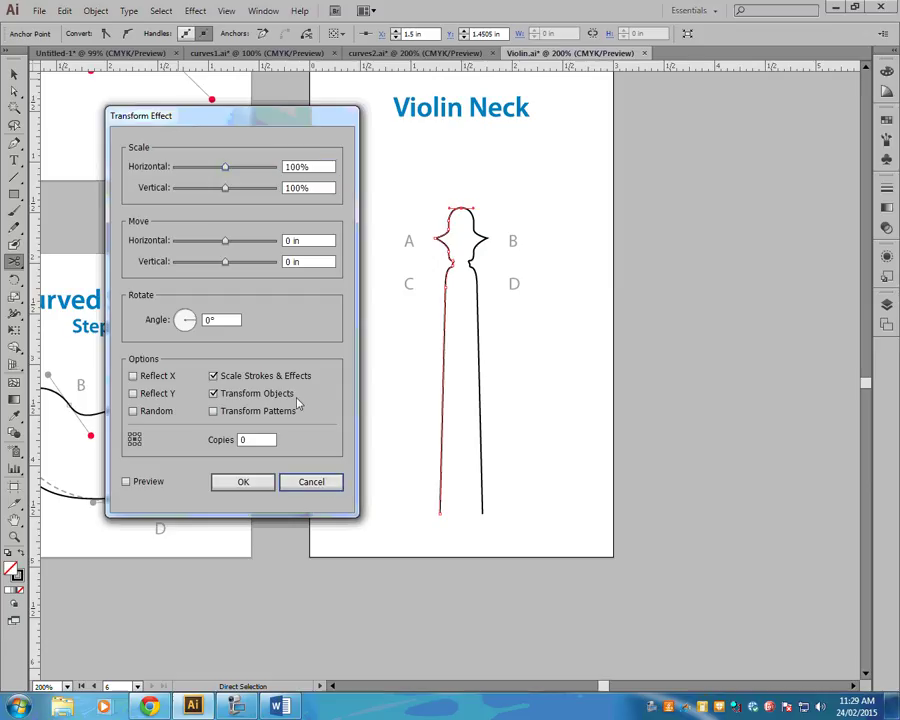
pyautogui.click(303, 482)
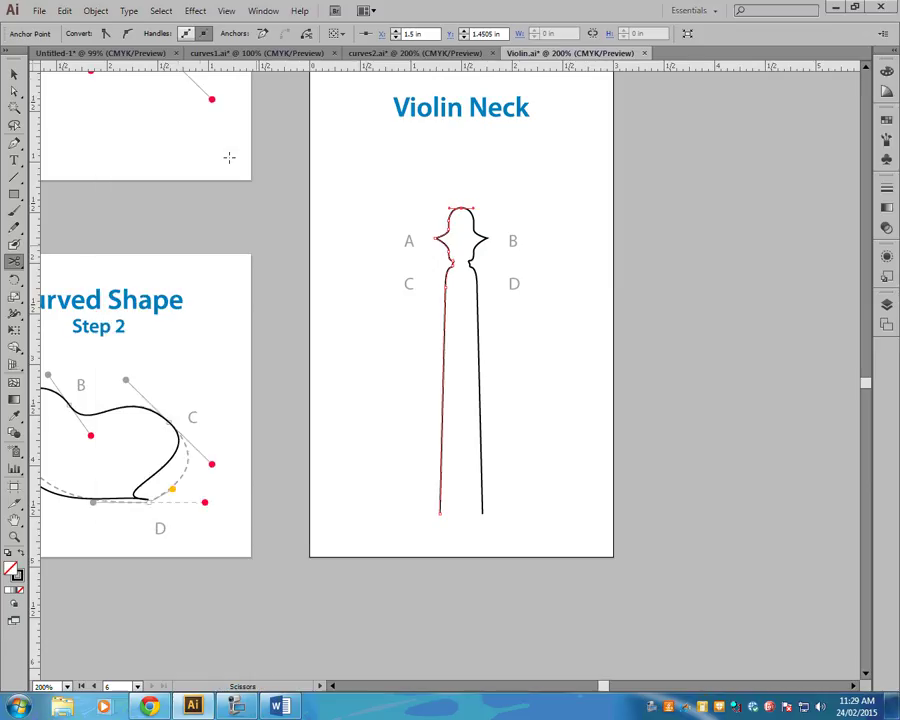
# Start a Transform effect on the neck's left half with Preview and Reflect X enabled.
pyautogui.click(194, 11)
pyautogui.moveTo(165, 125)
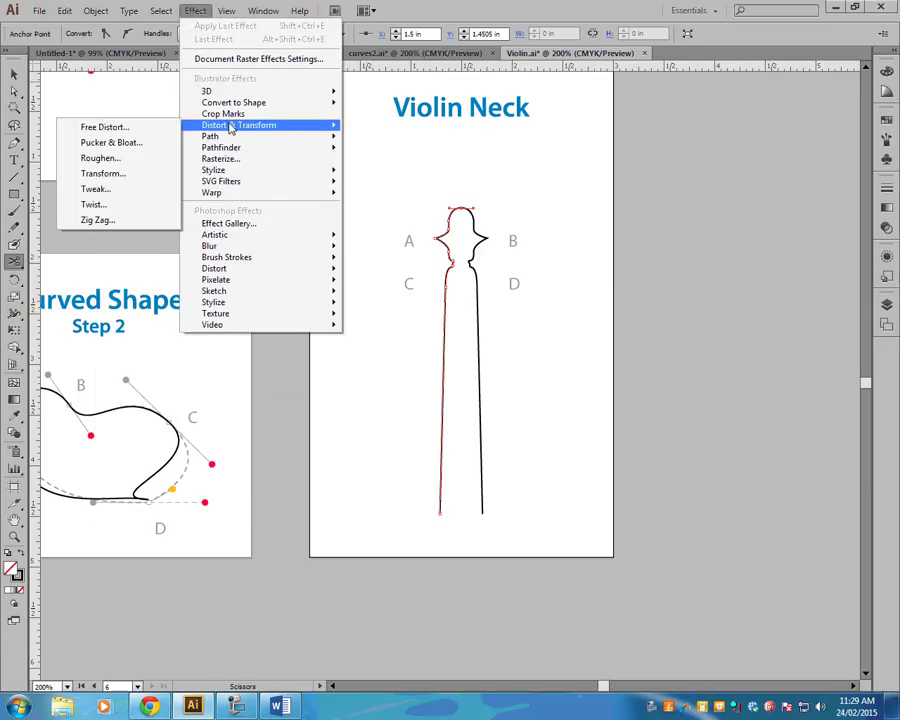
pyautogui.click(88, 174)
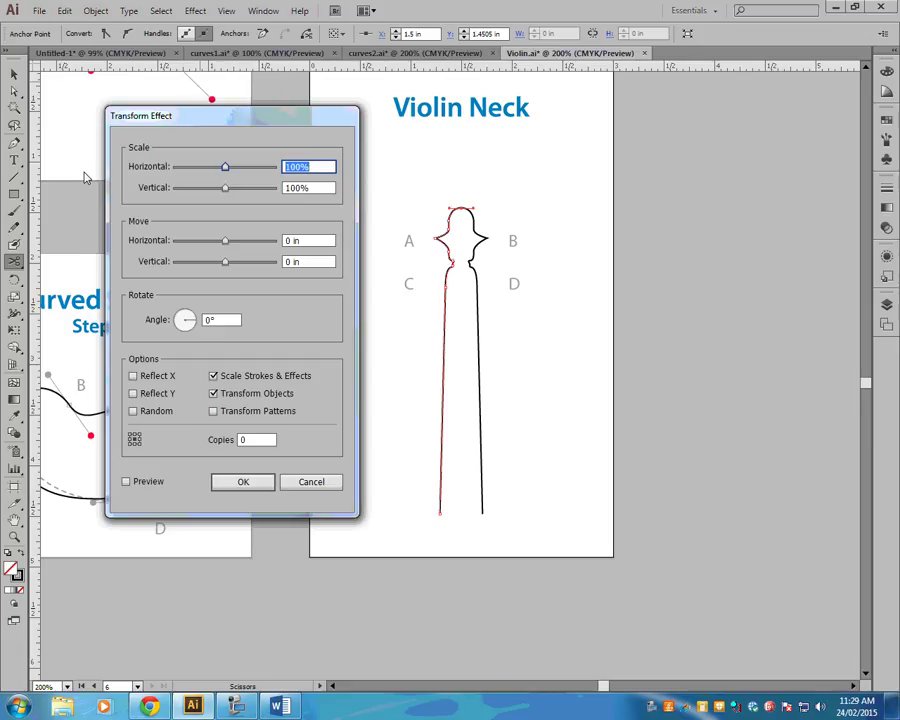
pyautogui.click(126, 482)
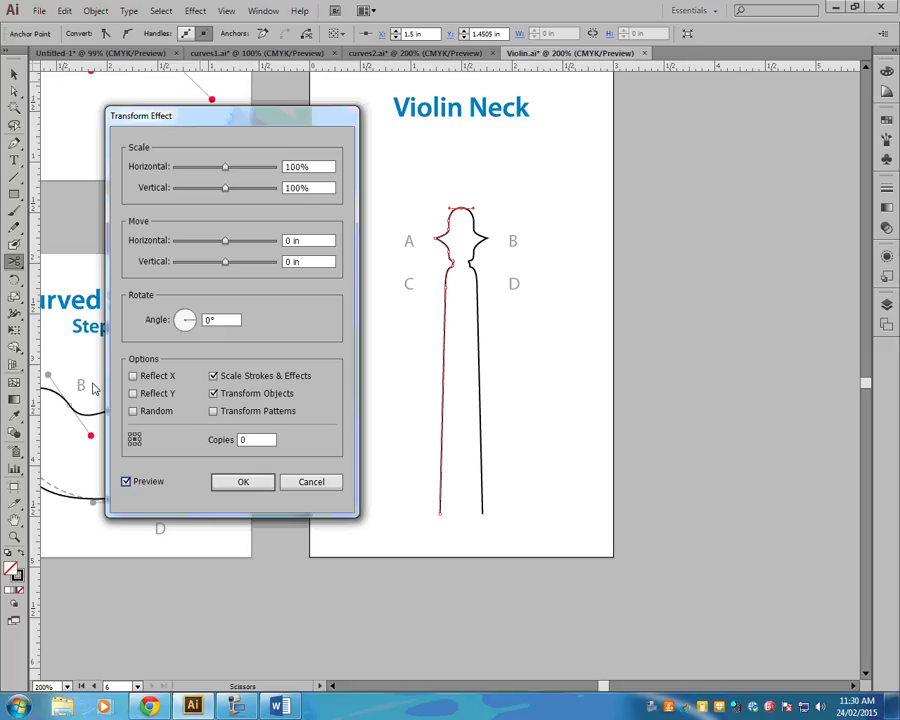
pyautogui.click(133, 376)
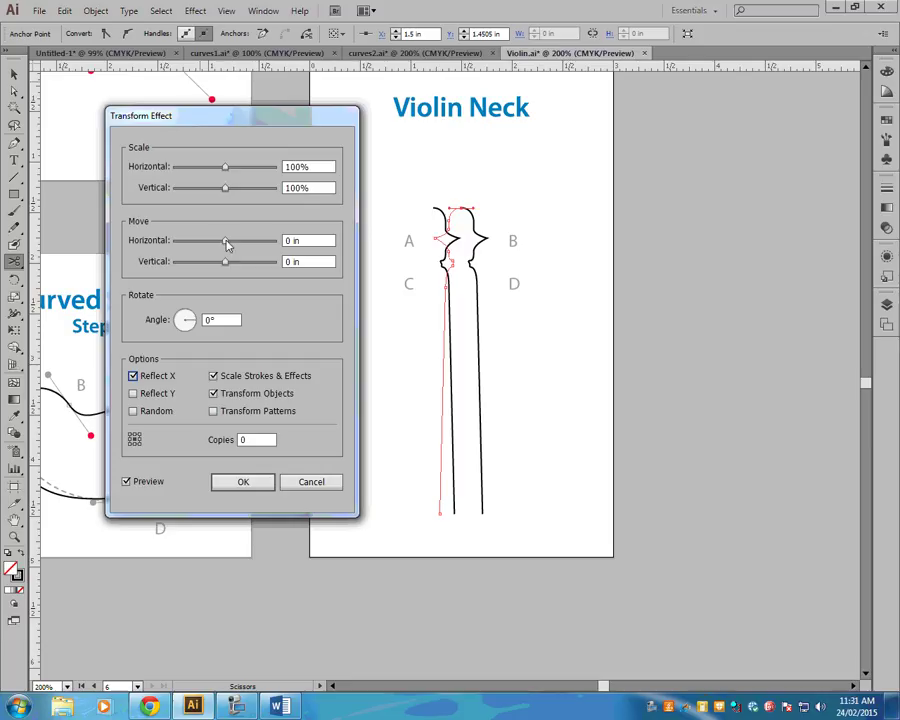
# Set the Transform effect's horizontal move to 0.2639 in to shift the reflected half over the neck's right half.
pyautogui.moveTo(226, 243); pyautogui.dragTo(243, 244)
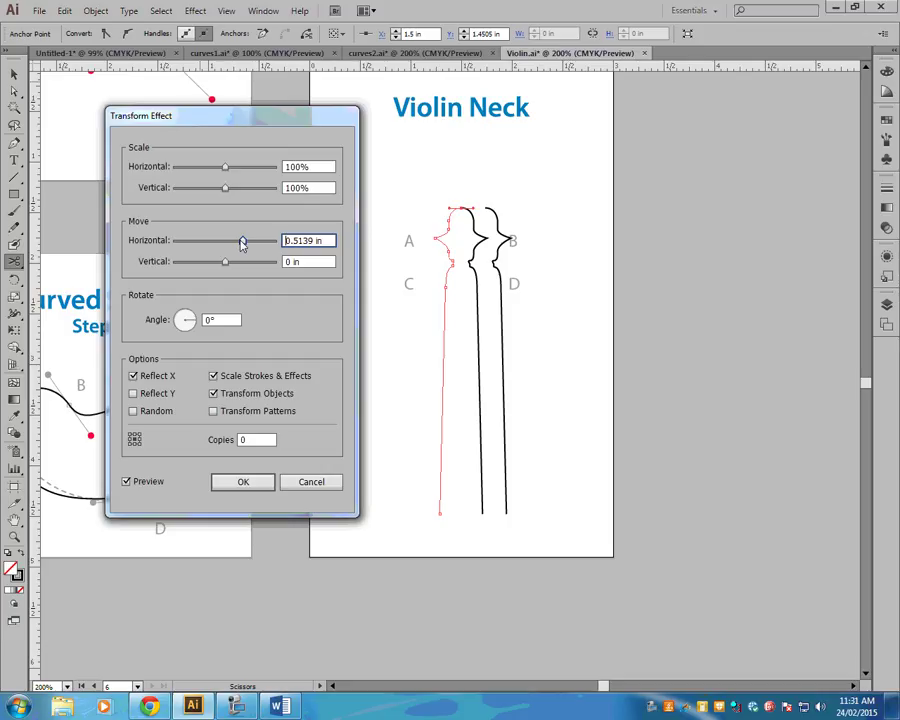
pyautogui.moveTo(242, 244); pyautogui.dragTo(235, 244)
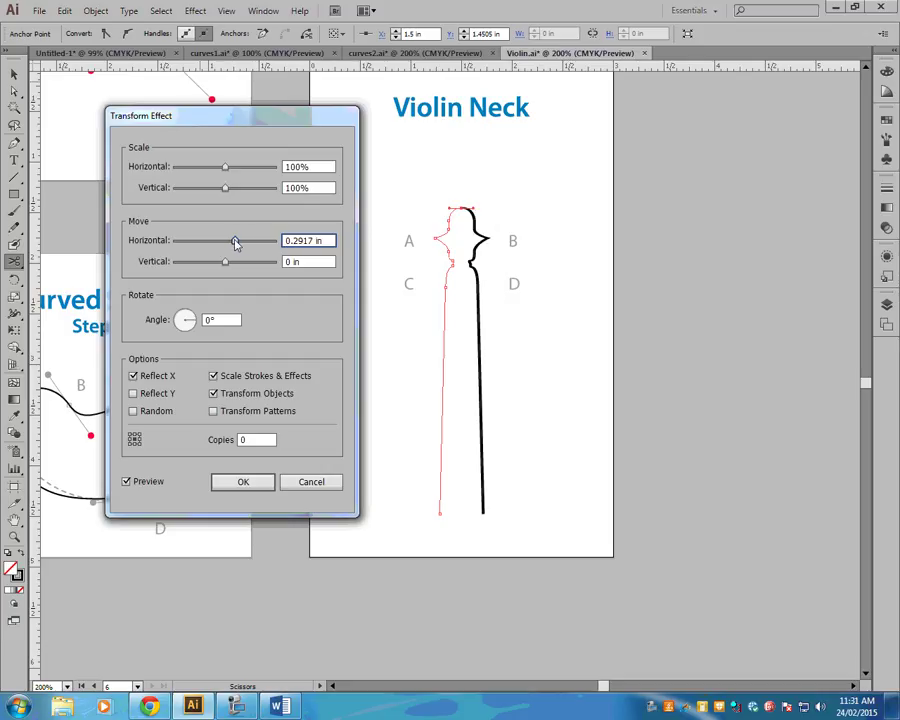
pyautogui.click(235, 244)
pyautogui.press('Down')
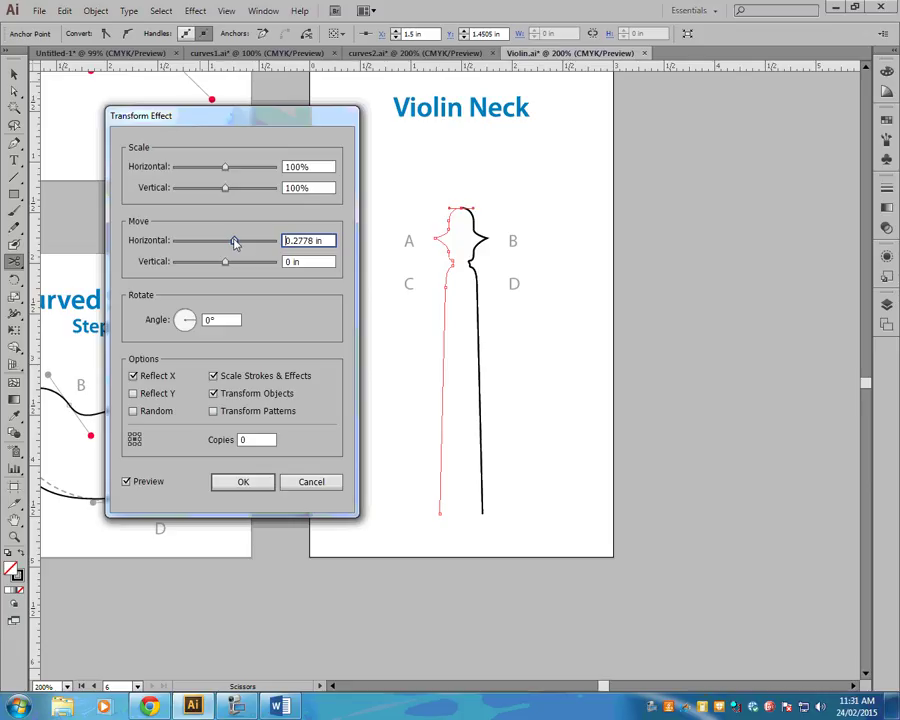
pyautogui.press('Down')
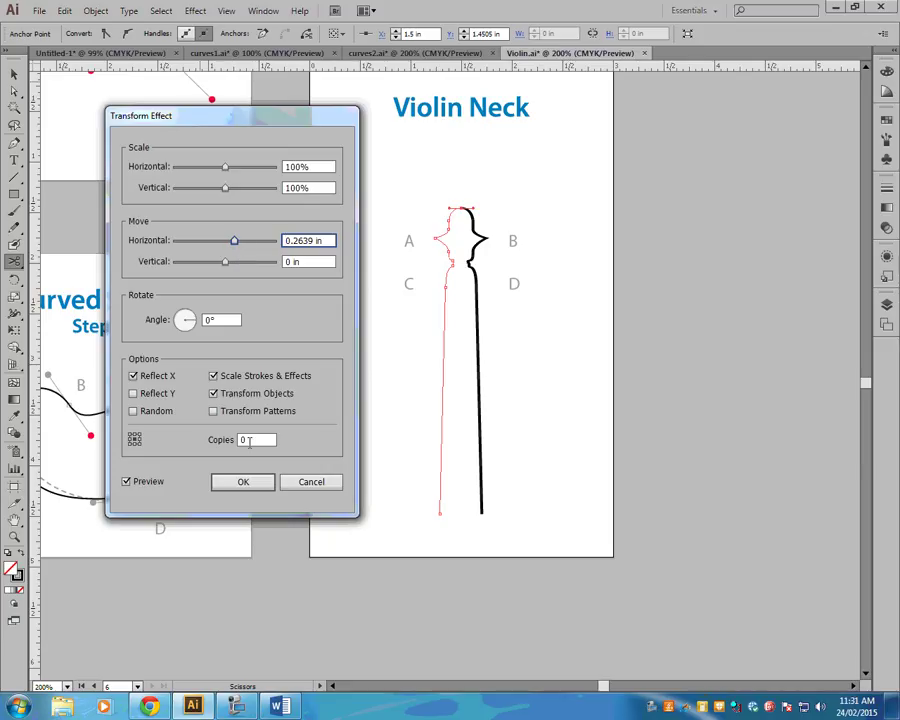
# Set the Transform effect to make 1 copy of the neck half.
pyautogui.click(246, 439)
pyautogui.click(246, 439)
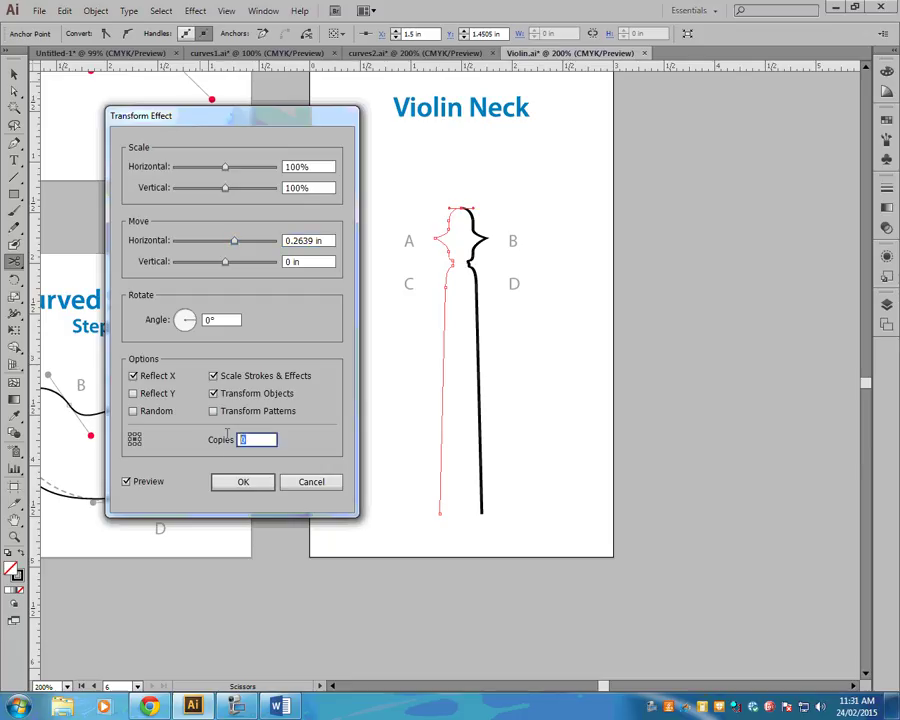
pyautogui.write('1')
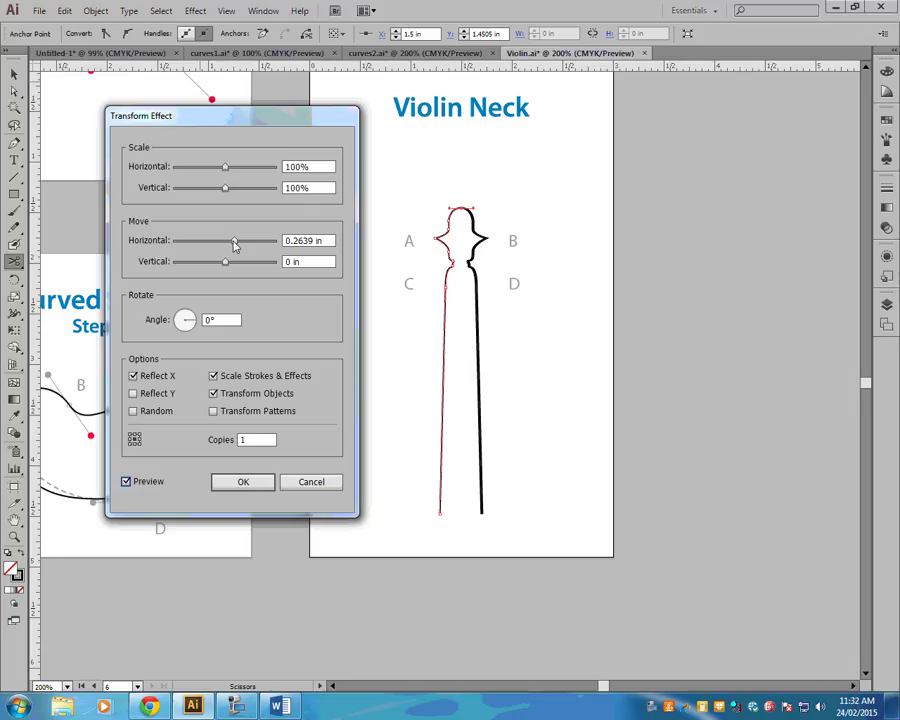
# Switch the transform reference point to middle left and set the horizontal move to 0 in.
pyautogui.click(130, 440)
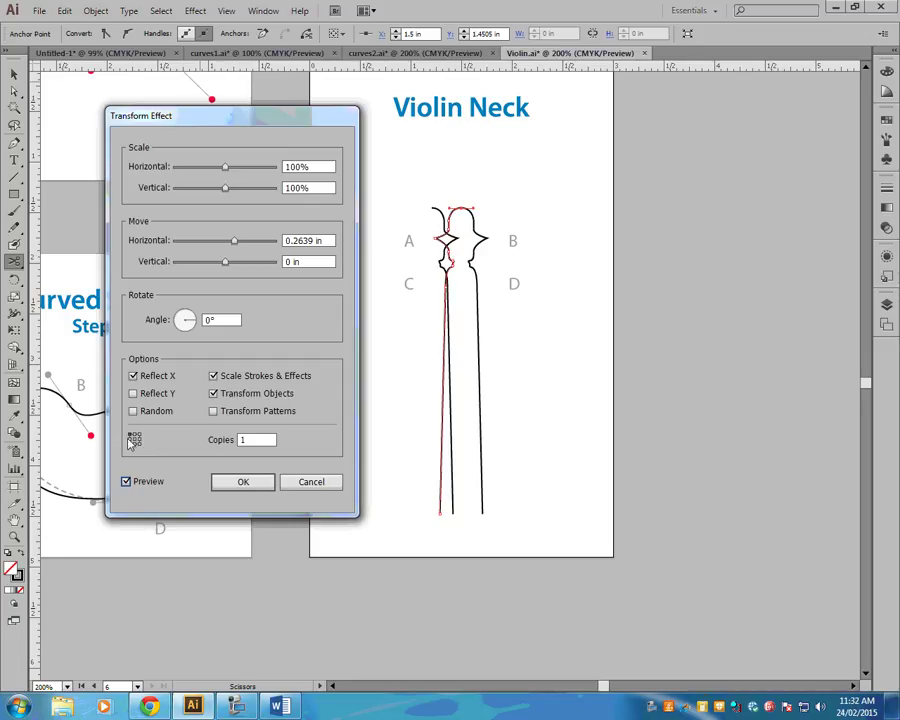
pyautogui.doubleClick(314, 240)
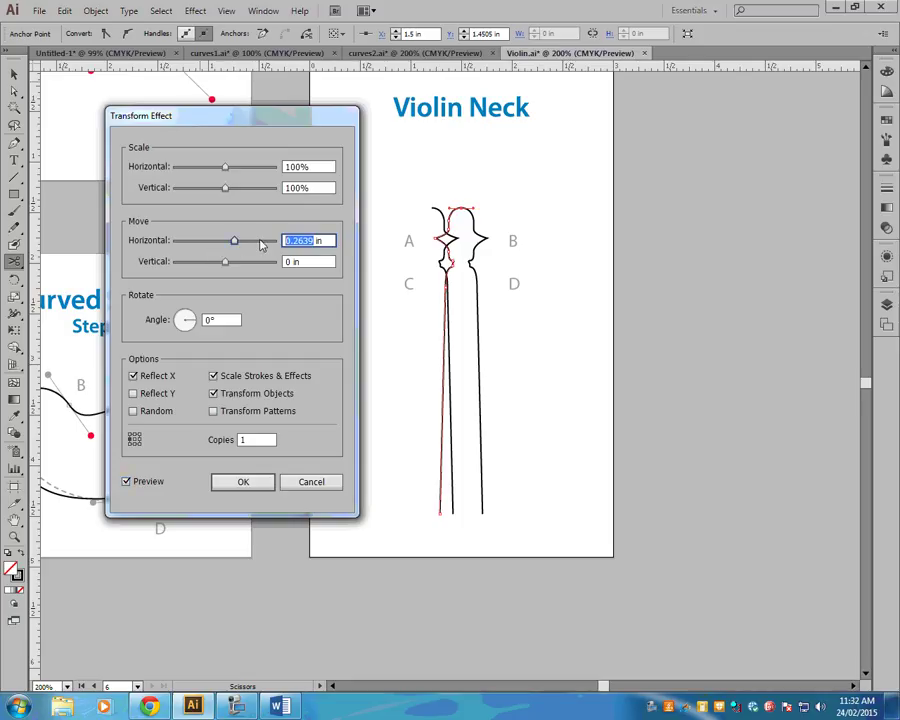
pyautogui.write('0')
pyautogui.press('Tab')
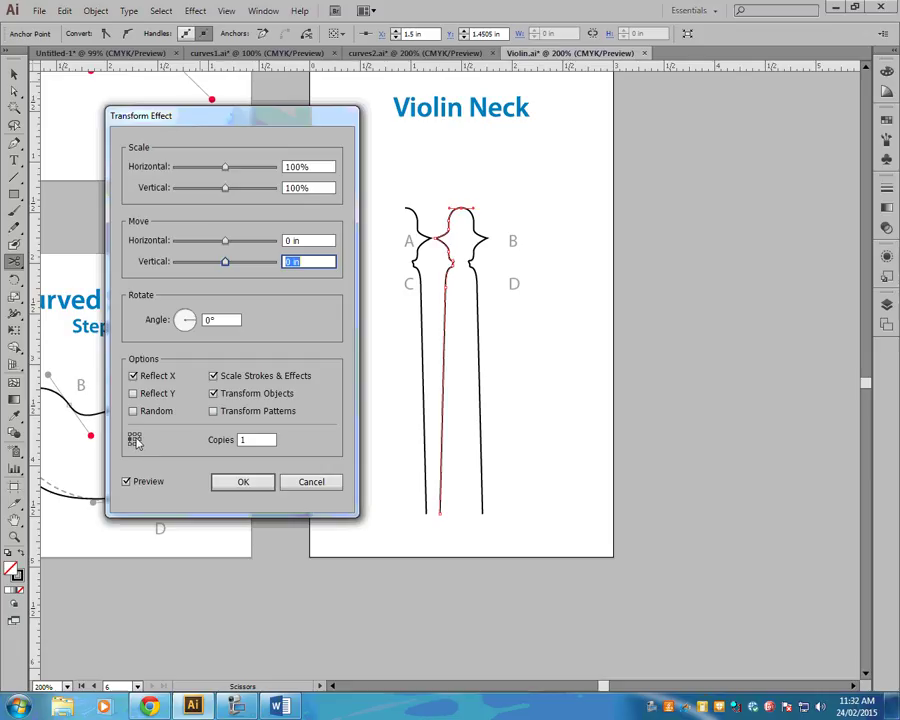
# Compare the centre and middle-right reference points, keep middle right, and apply the Transform effect.
pyautogui.click(134, 439)
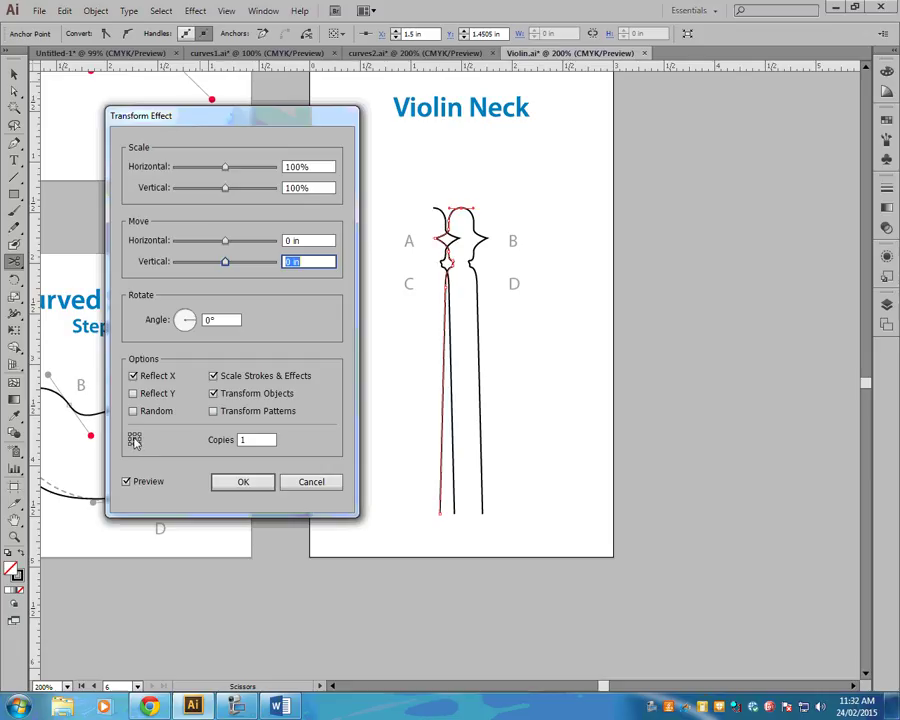
pyautogui.click(138, 442)
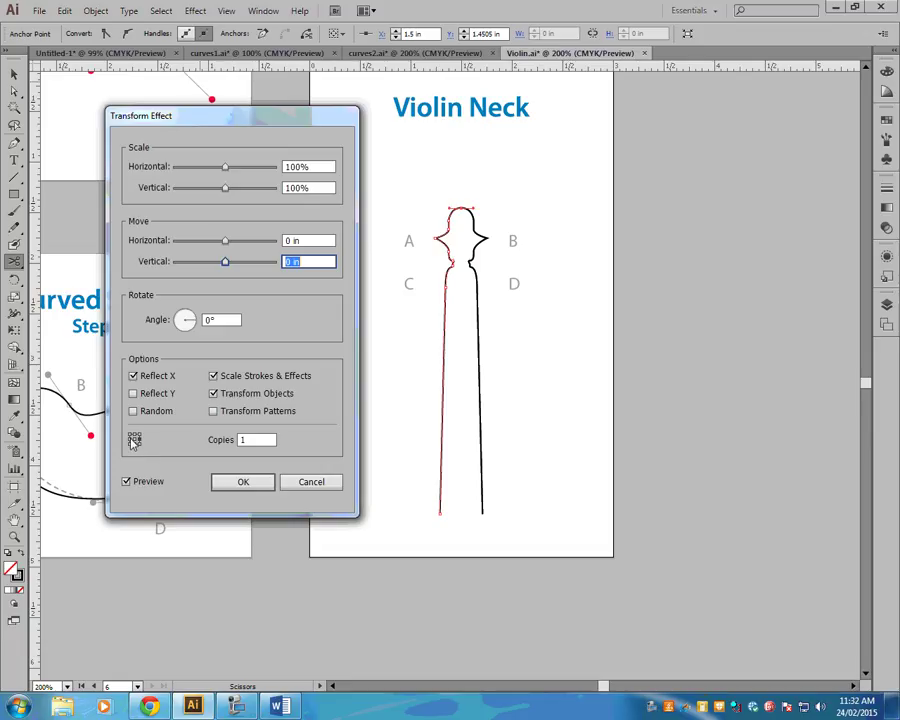
pyautogui.click(133, 441)
pyautogui.click(139, 443)
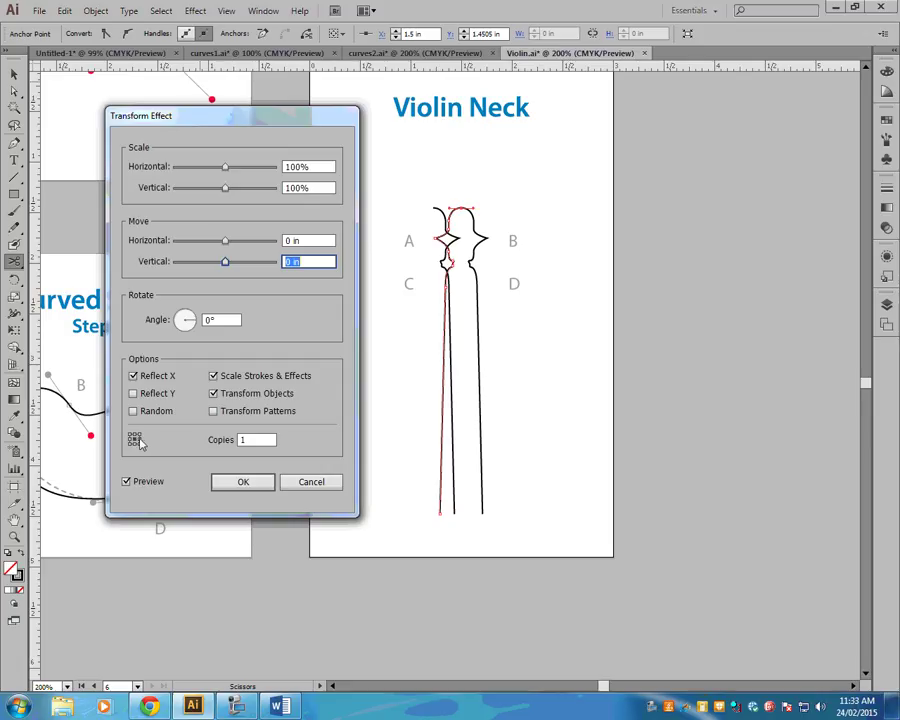
pyautogui.click(140, 442)
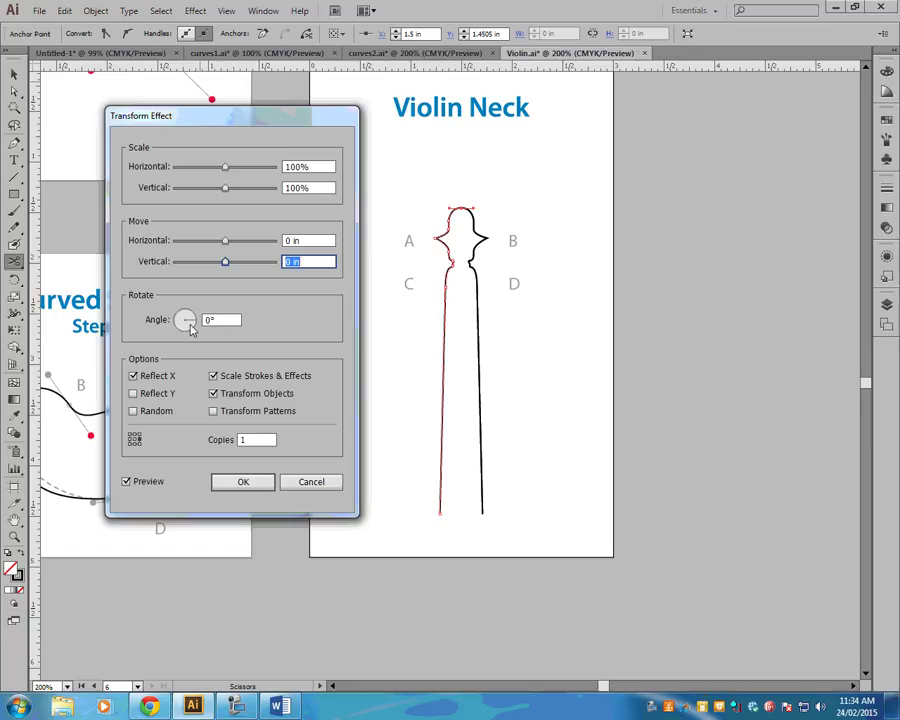
pyautogui.click(243, 482)
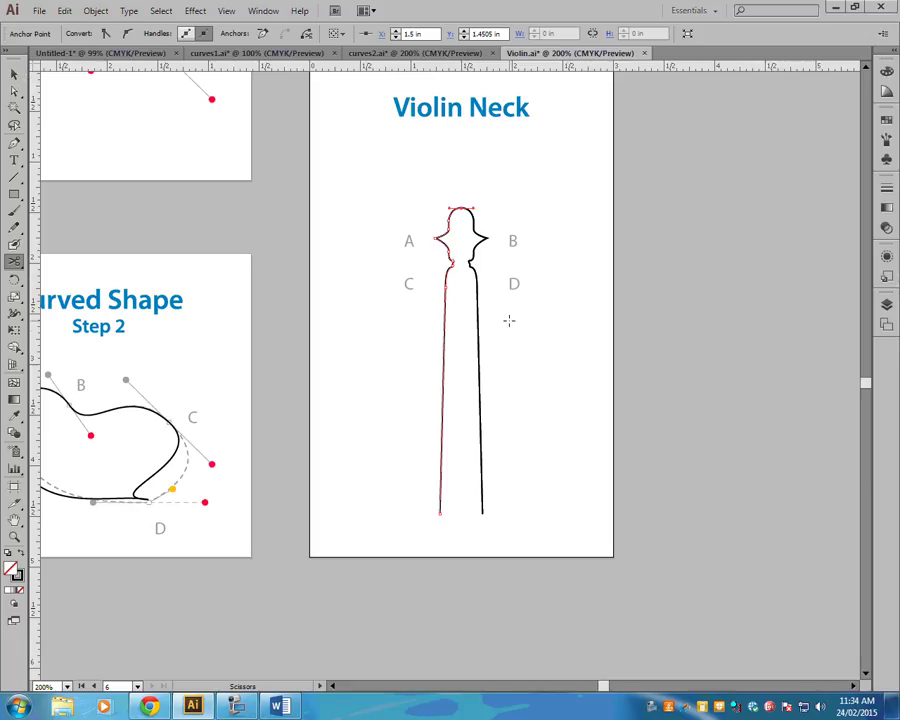
# Try moving the left neck half's anchor beside C outward to about X 0.93 in, and undo the move.
pyautogui.click(14, 91)
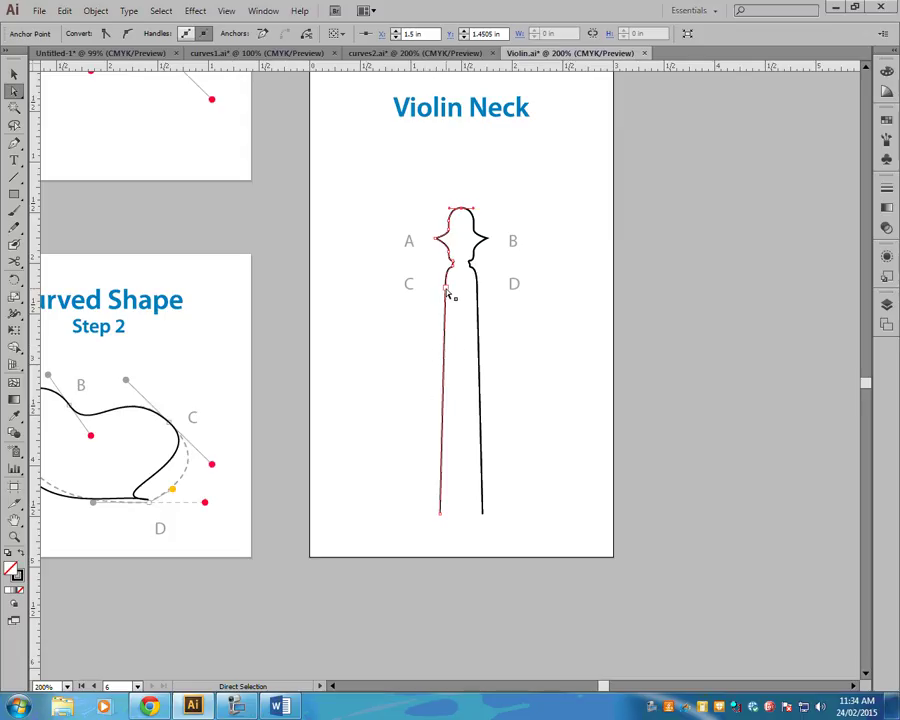
pyautogui.moveTo(446, 289); pyautogui.dragTo(406, 293)
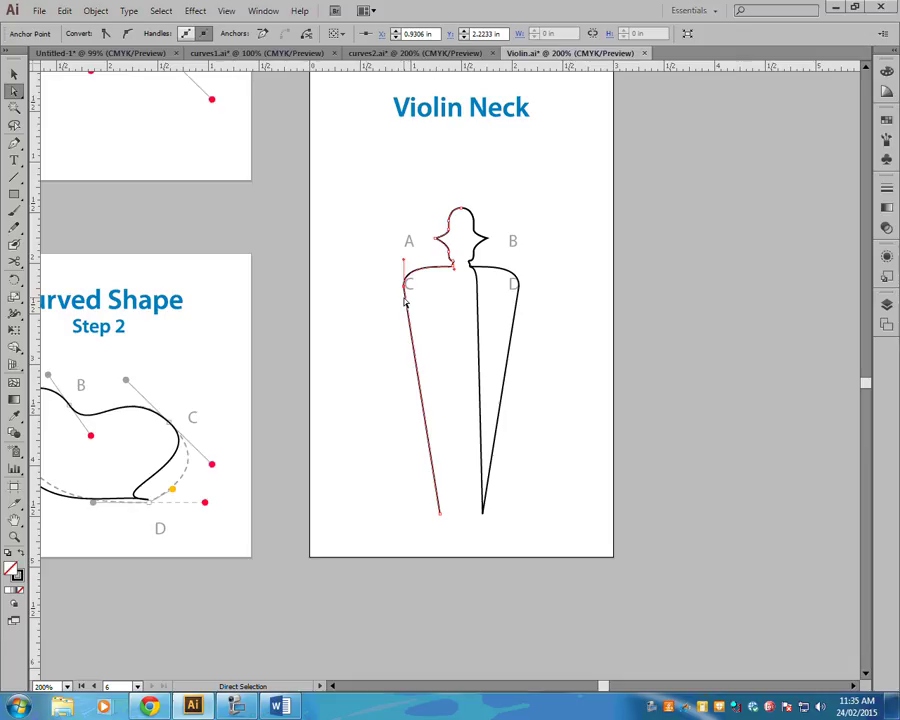
pyautogui.hotkey('ctrl', 'z')
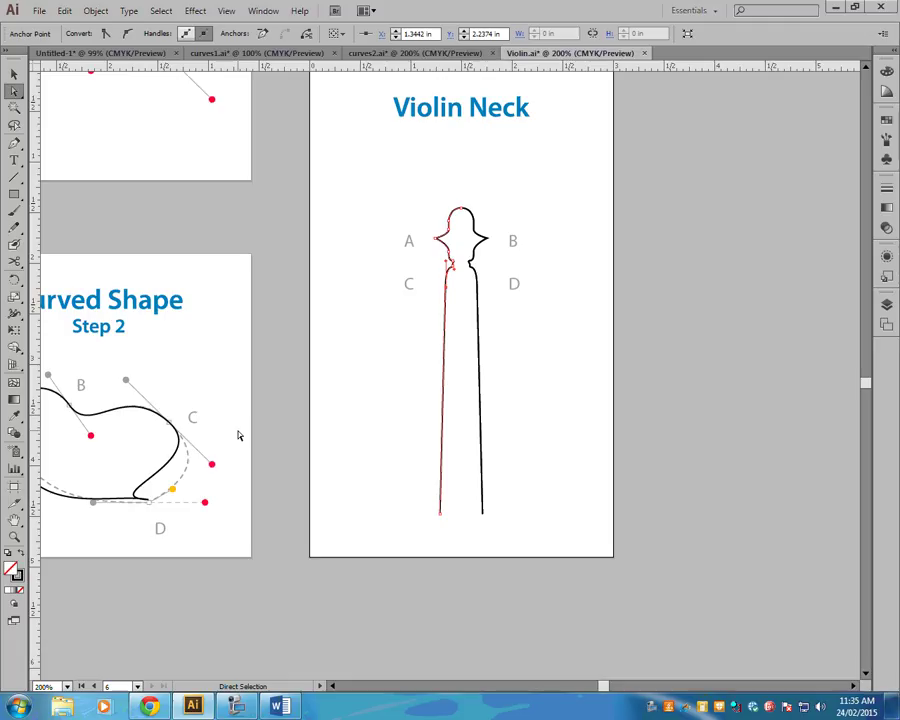
# Trace the curve on the Curved Line artboard with the Pencil tool, and draw a longer freehand wave above it.
pyautogui.hotkey('ctrl', '-')
pyautogui.hotkey('ctrl', '-')
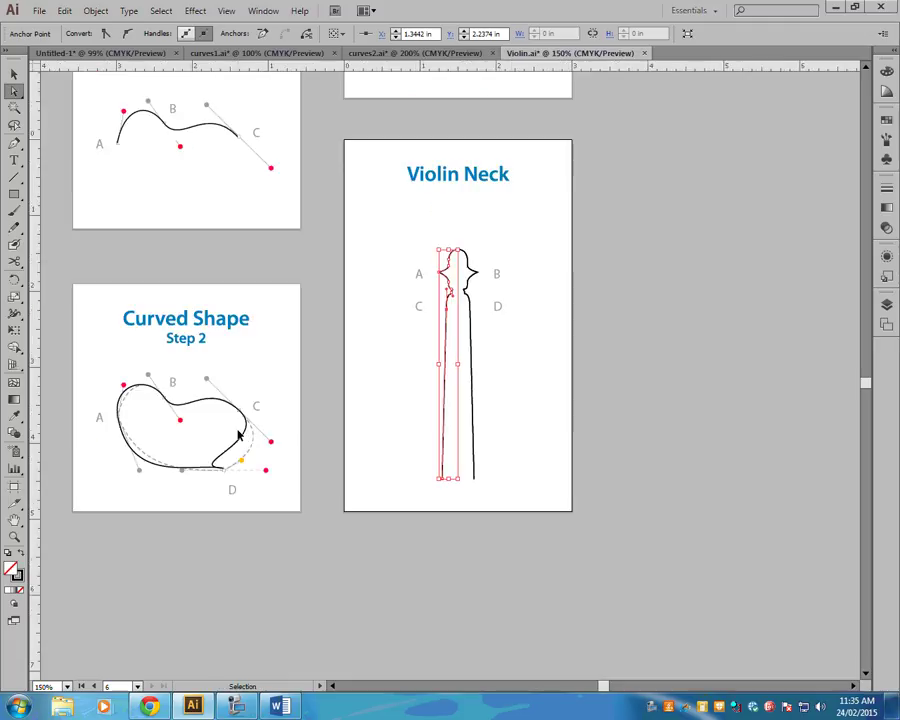
pyautogui.scroll(5, 669, 424)
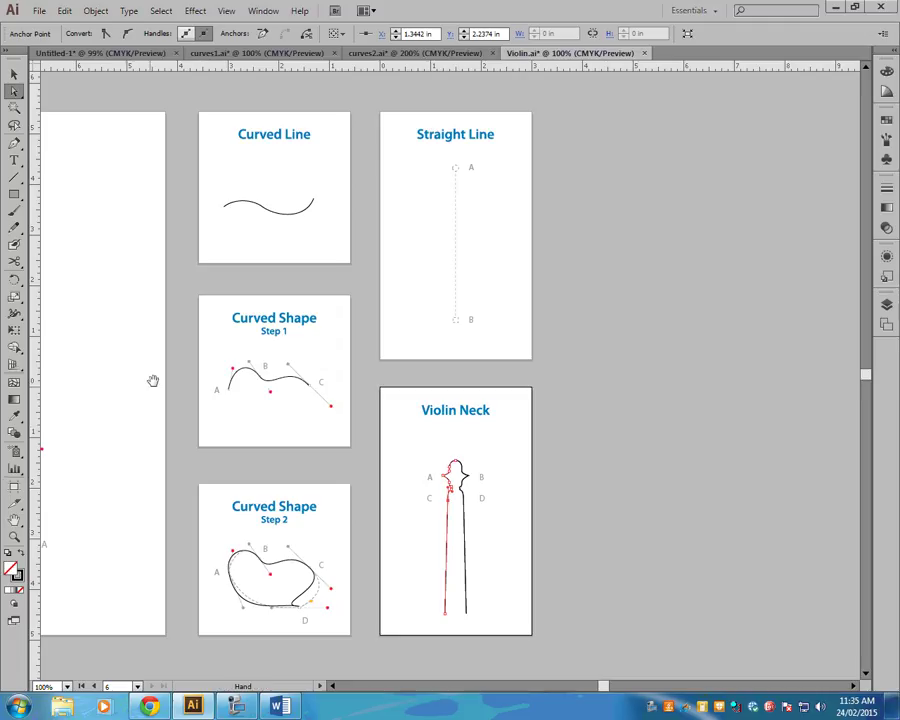
pyautogui.moveTo(135, 352); pyautogui.dragTo(354, 414)
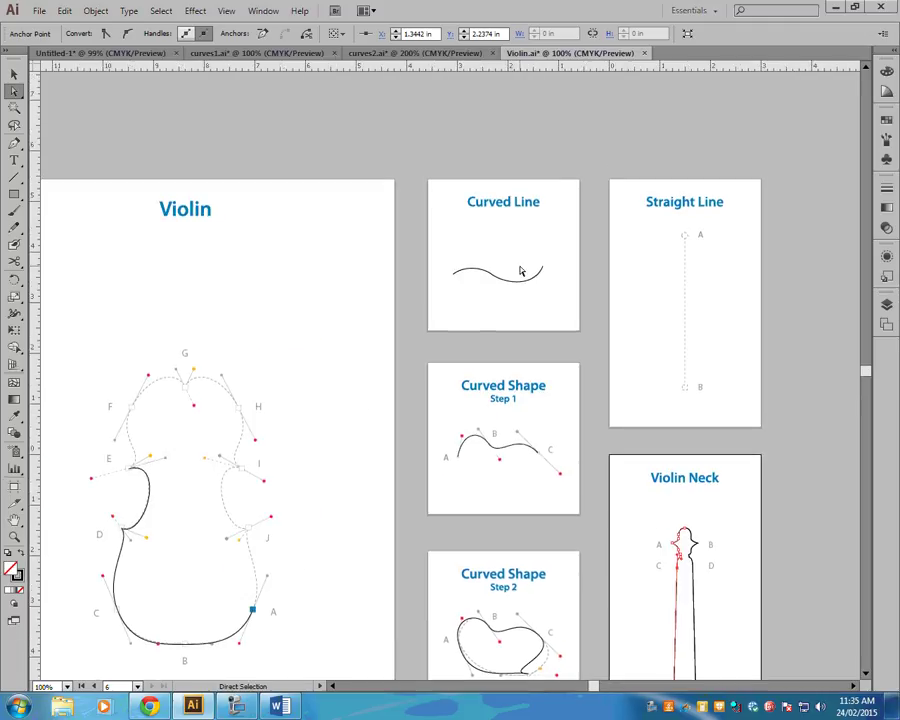
pyautogui.hotkey('ctrl', '=')
pyautogui.hotkey('ctrl', '=')
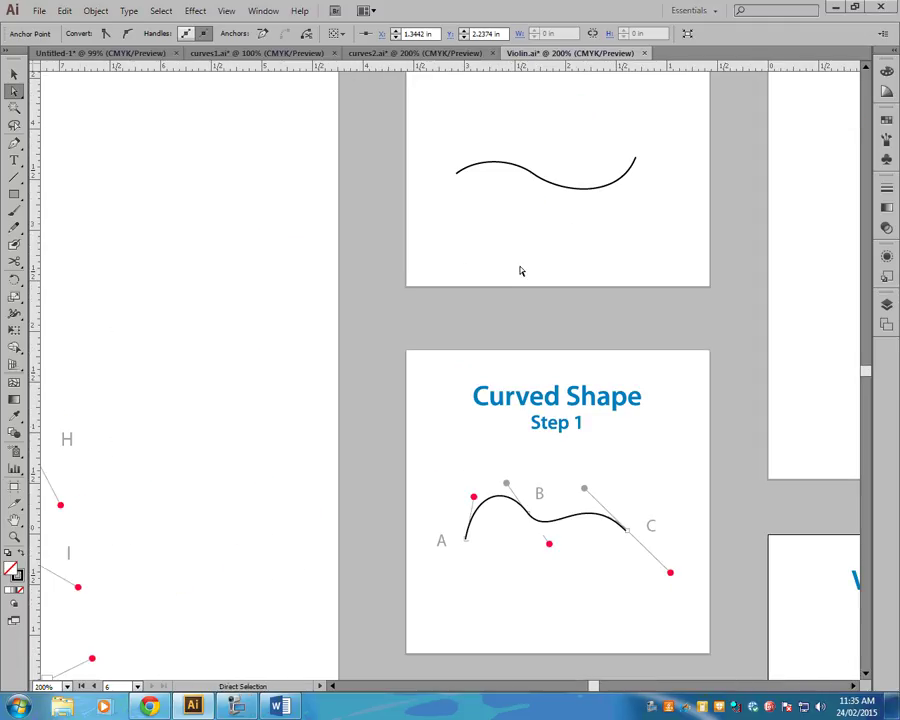
pyautogui.moveTo(632, 238); pyautogui.dragTo(542, 420)
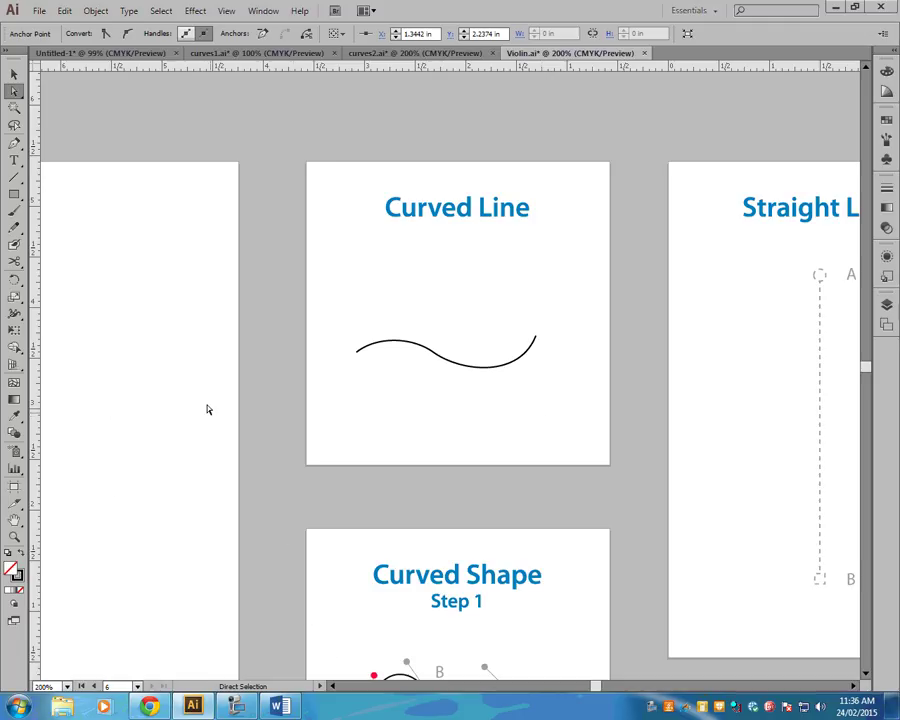
pyautogui.click(15, 230)
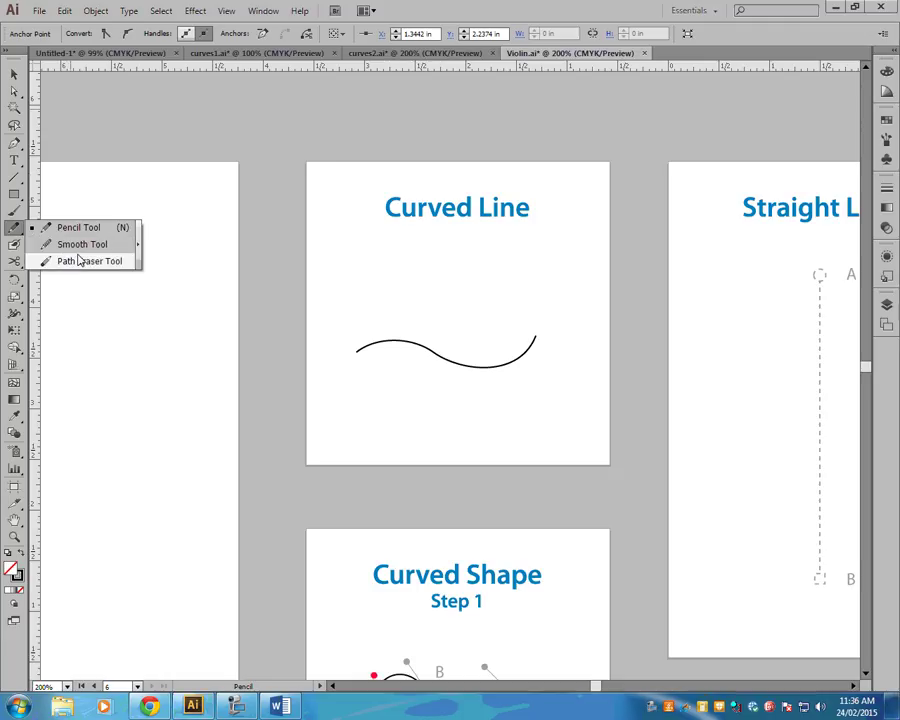
pyautogui.click(14, 230)
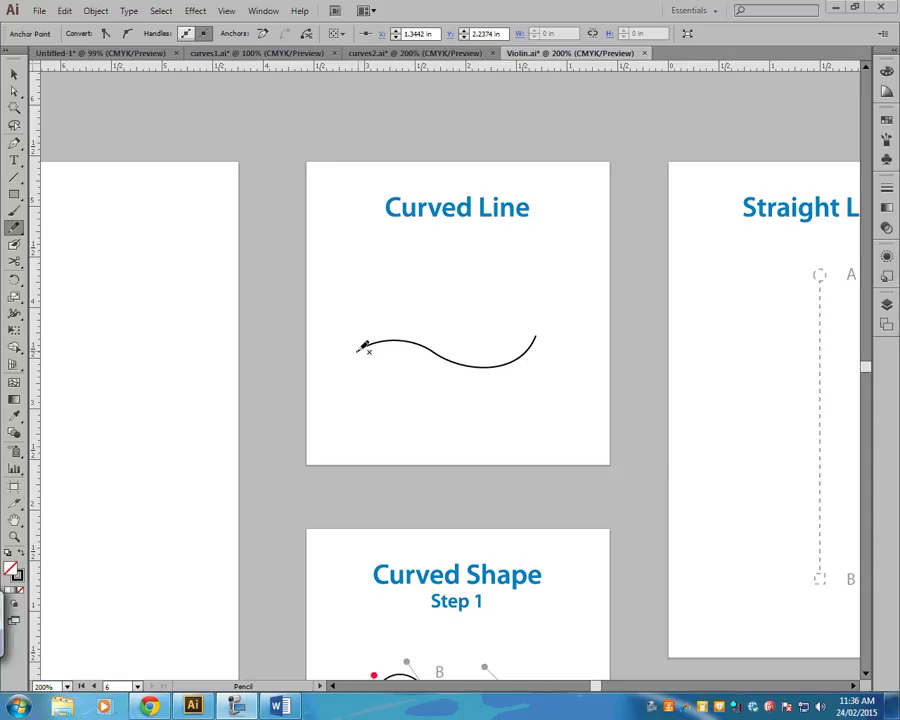
pyautogui.moveTo(360, 350)
pyautogui.mouseDown()
pyautogui.moveTo(381, 337)
pyautogui.moveTo(366, 346)
pyautogui.moveTo(398, 339)
pyautogui.moveTo(497, 366)
pyautogui.moveTo(518, 358)
pyautogui.moveTo(536, 330)
pyautogui.mouseUp()
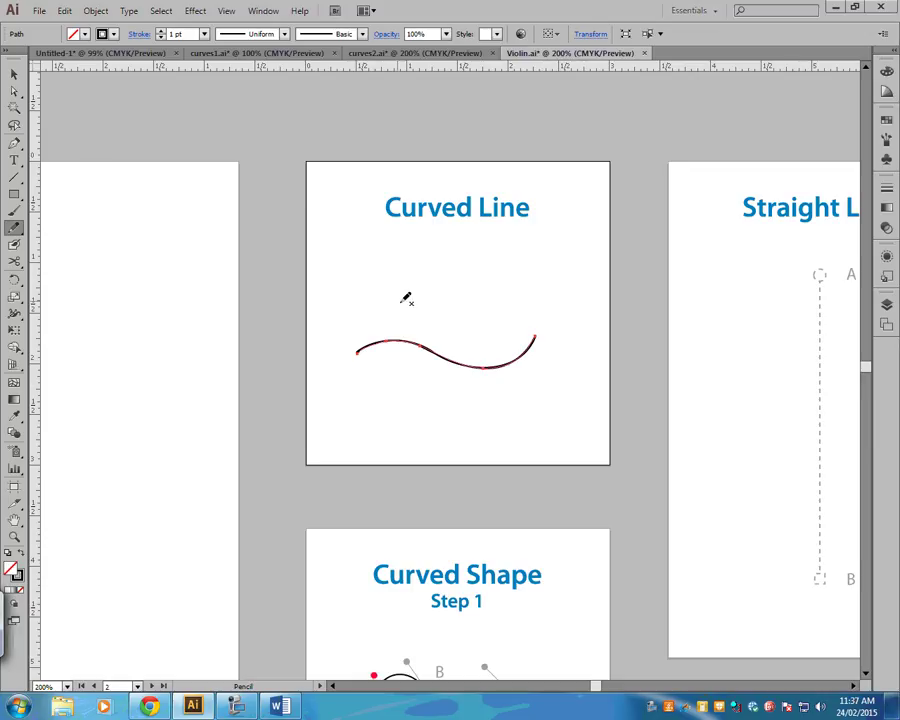
pyautogui.moveTo(337, 300)
pyautogui.mouseDown()
pyautogui.moveTo(364, 258)
pyautogui.moveTo(397, 270)
pyautogui.moveTo(434, 303)
pyautogui.moveTo(484, 301)
pyautogui.moveTo(522, 258)
pyautogui.moveTo(549, 249)
pyautogui.moveTo(570, 281)
pyautogui.moveTo(612, 298)
pyautogui.mouseUp()
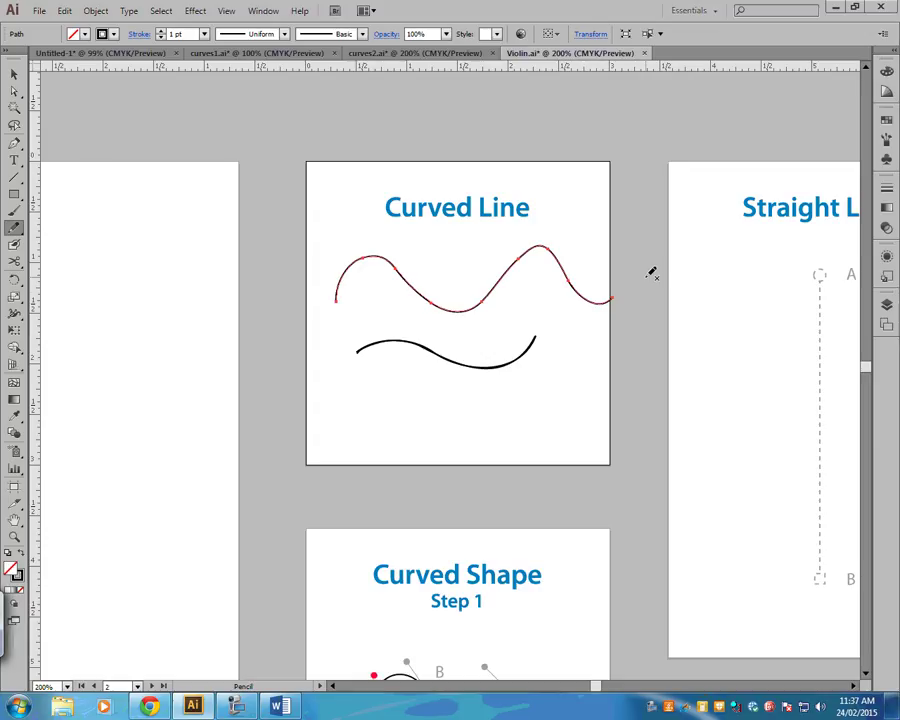
# Set the Pencil tool's smoothness to 50%.
pyautogui.doubleClick(14, 229)
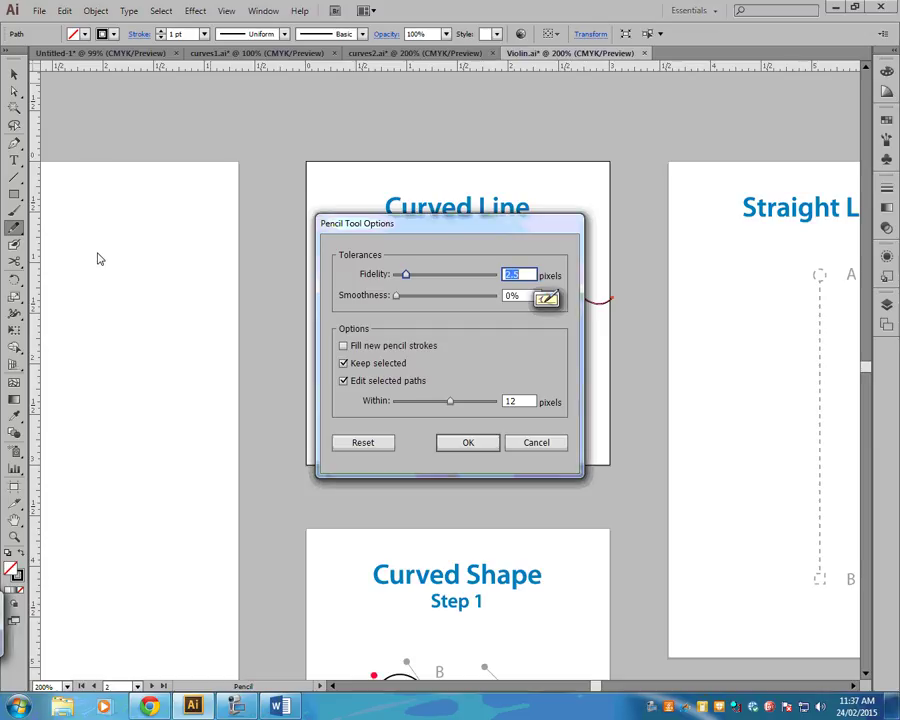
pyautogui.moveTo(458, 220); pyautogui.dragTo(346, 136)
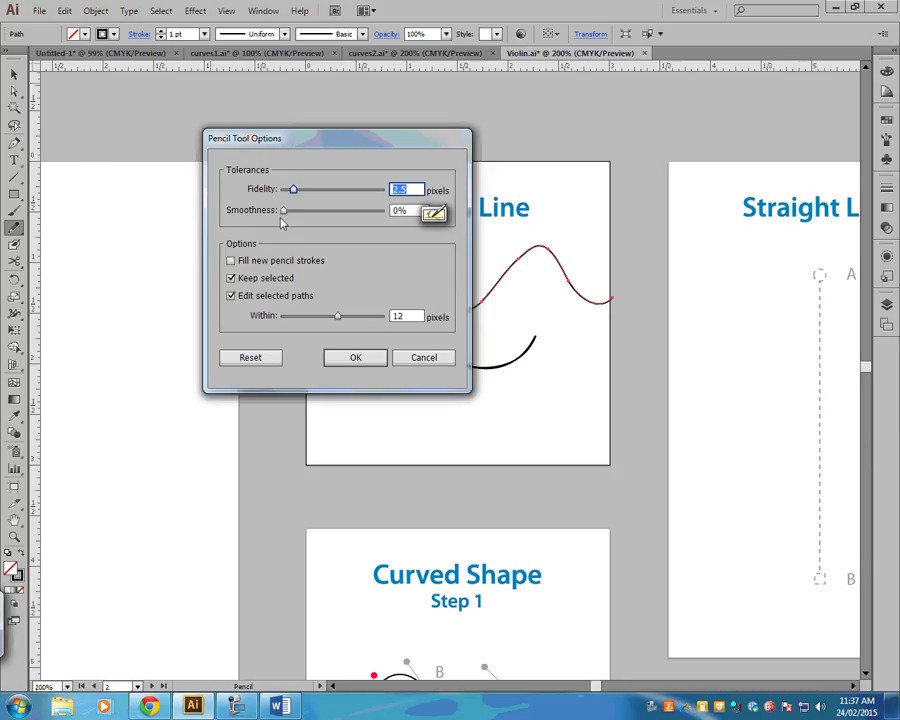
pyautogui.moveTo(283, 210); pyautogui.dragTo(335, 212)
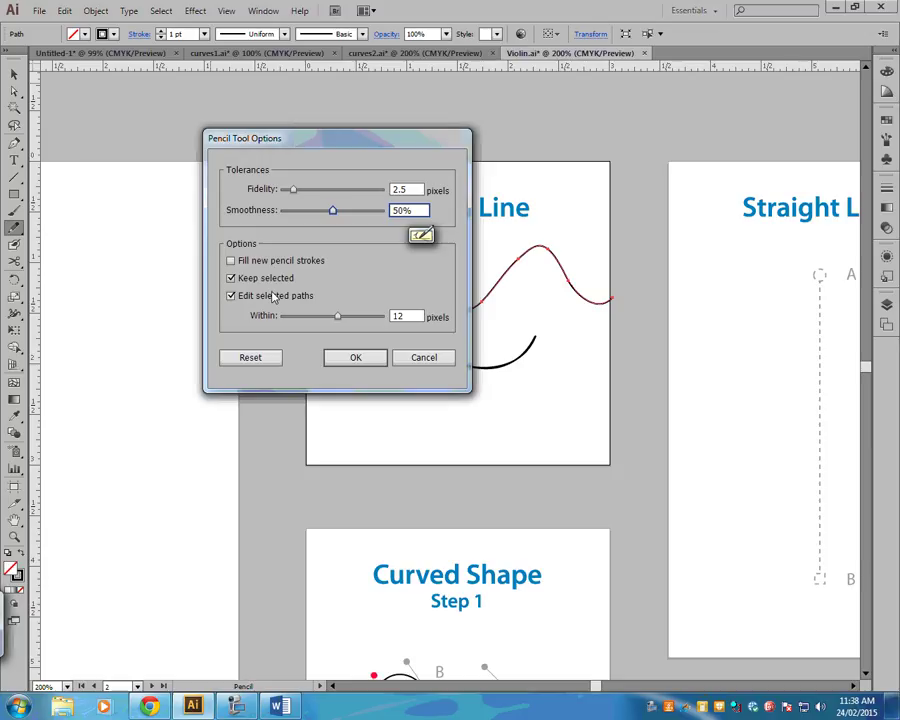
pyautogui.click(356, 360)
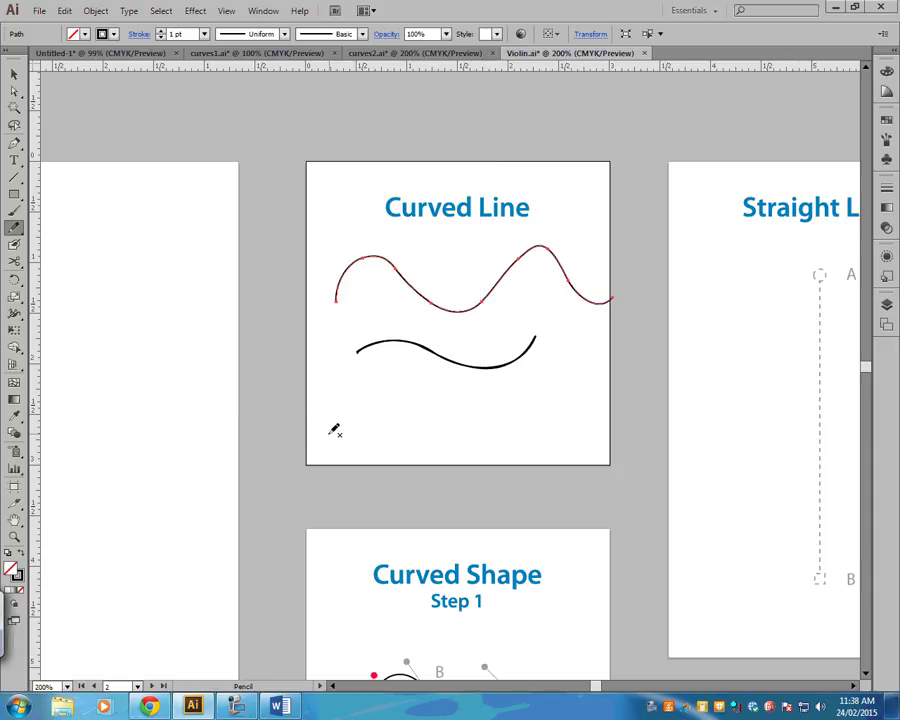
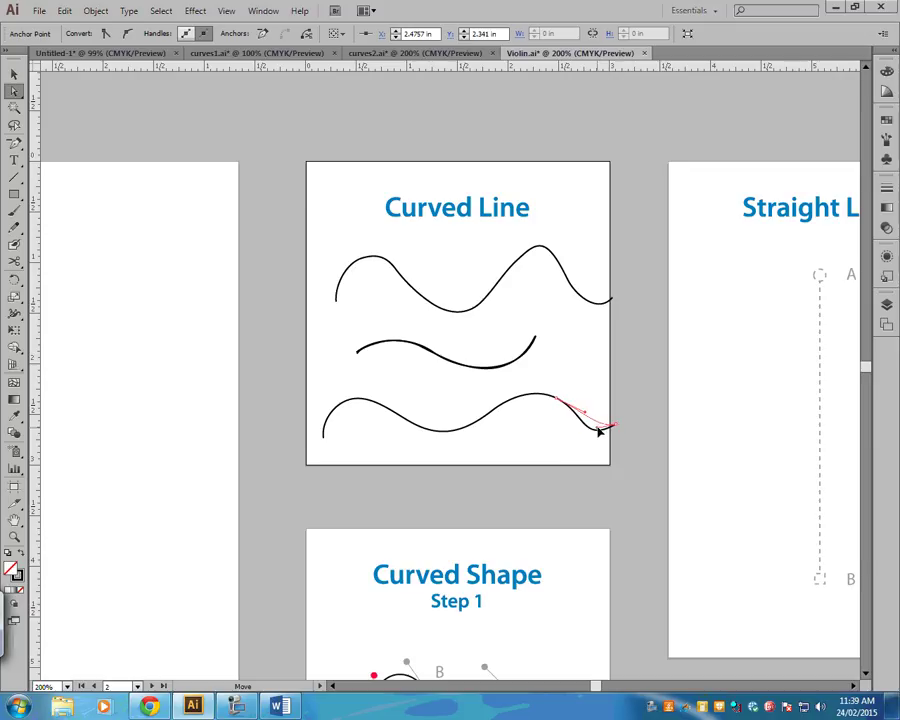
# Reshape the final segment of the lowest wave by pulling its end anchor's direction handle inward and down.
pyautogui.moveTo(603, 434); pyautogui.dragTo(521, 458)
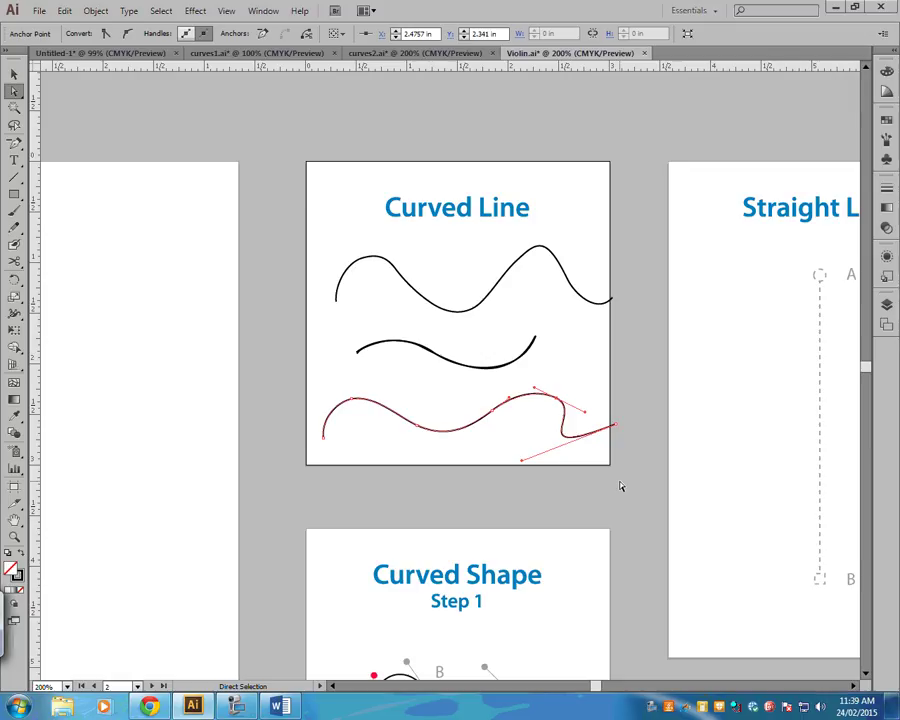
# In curves1.ai, continue path B from its last anchor with the Pen tool through the remaining template arcs.
pyautogui.click(240, 53)
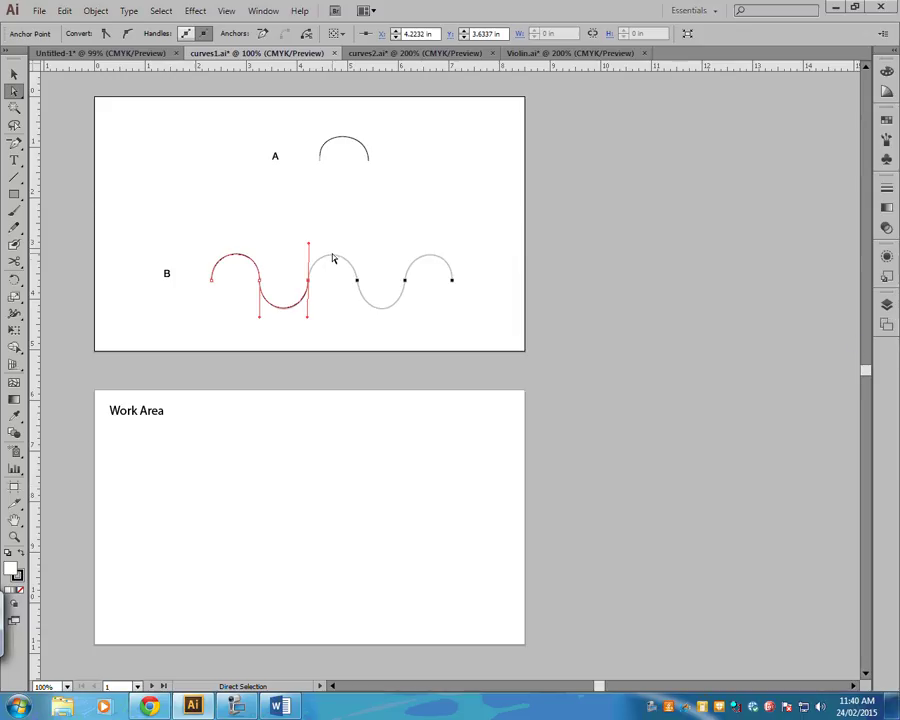
pyautogui.moveTo(14, 143); pyautogui.dragTo(58, 147)
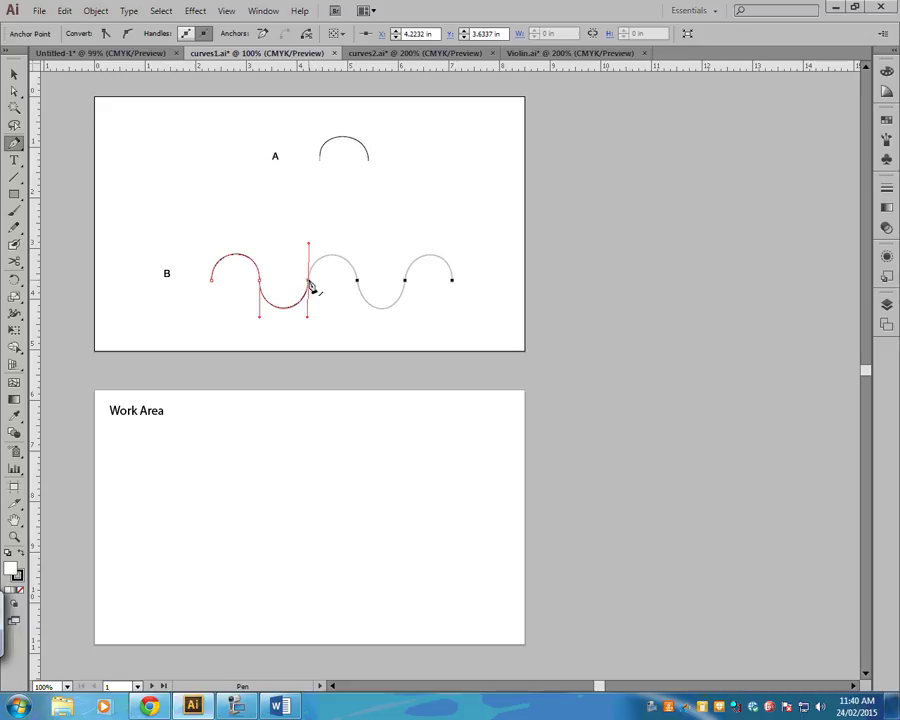
pyautogui.moveTo(308, 280); pyautogui.dragTo(309, 246)
pyautogui.moveTo(357, 278)
pyautogui.mouseDown()
pyautogui.moveTo(366, 304)
pyautogui.moveTo(356, 286)
pyautogui.moveTo(358, 301)
pyautogui.moveTo(394, 308)
pyautogui.moveTo(405, 262)
pyautogui.moveTo(438, 257)
pyautogui.moveTo(454, 297)
pyautogui.mouseUp()
pyautogui.press('ctrl')
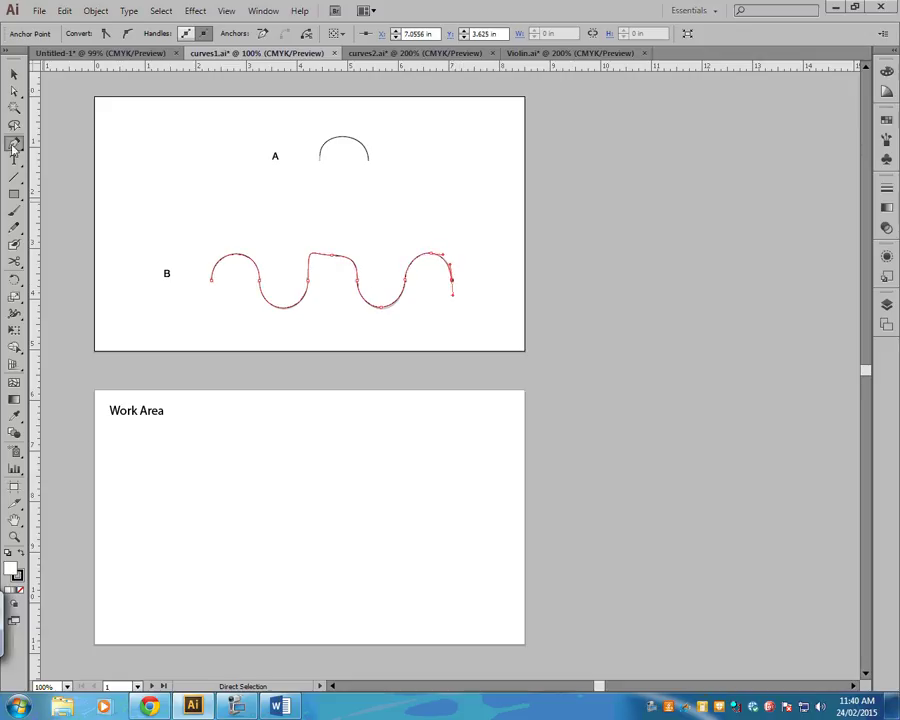
# Reshape path B's last arch by extending its starting anchor's handle upward and raising its crest anchor to about Y 2.46 in.
pyautogui.click(14, 91)
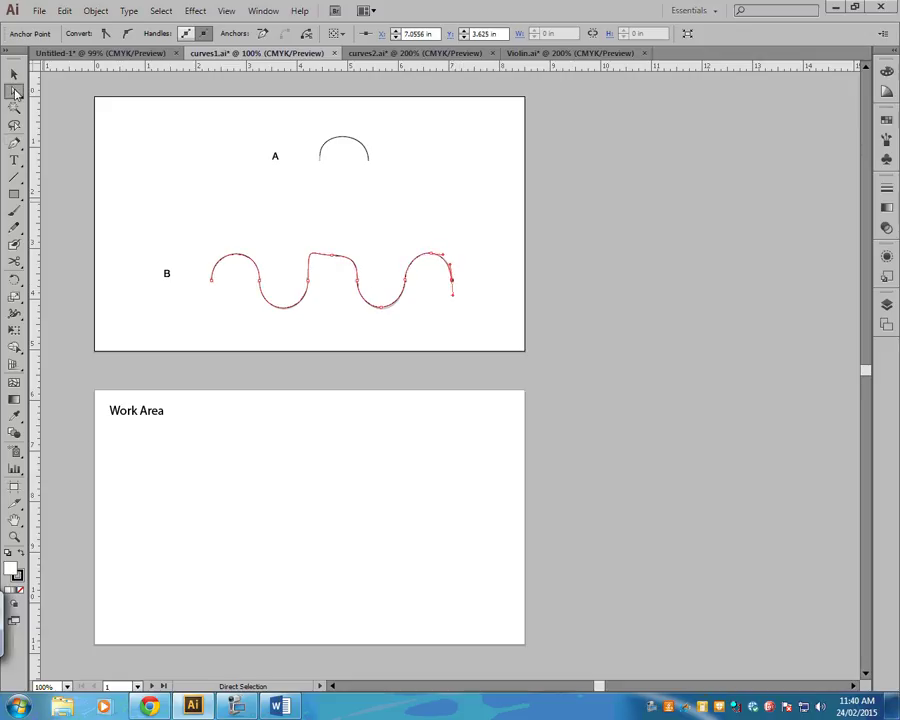
pyautogui.click(406, 285)
pyautogui.moveTo(406, 285); pyautogui.dragTo(405, 222)
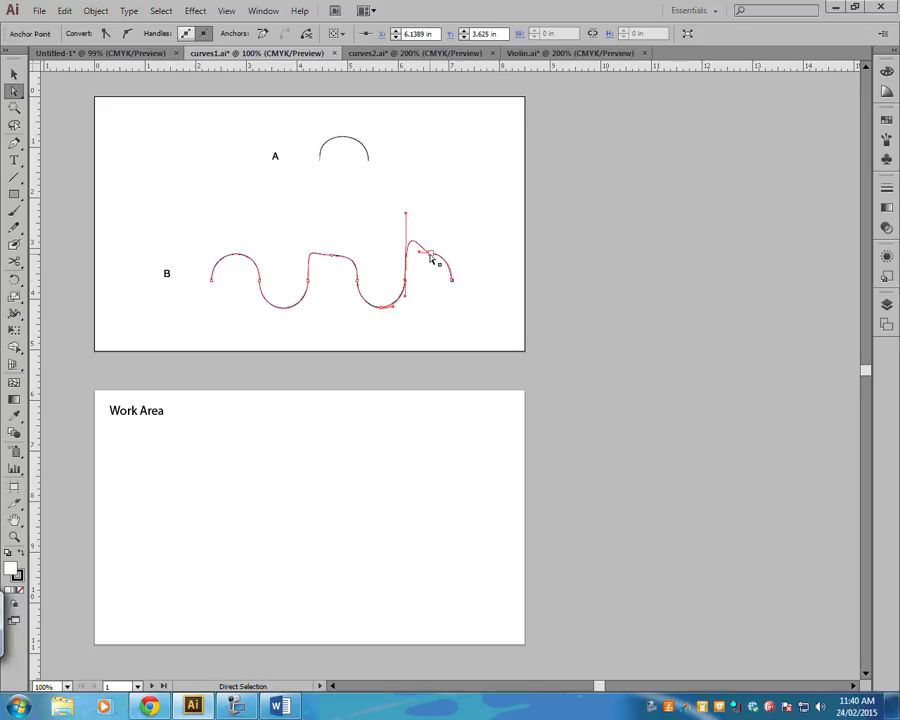
pyautogui.moveTo(431, 256); pyautogui.dragTo(430, 219)
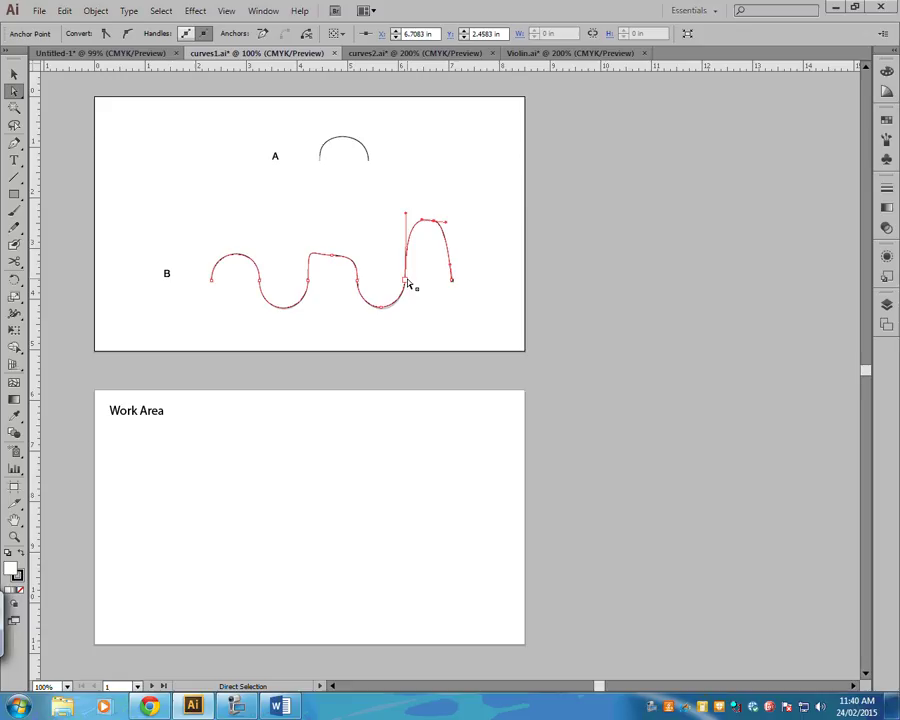
# Return to Violin.ai and try to cut the violin neck outline at its top with the Scissors tool.
pyautogui.click(575, 55)
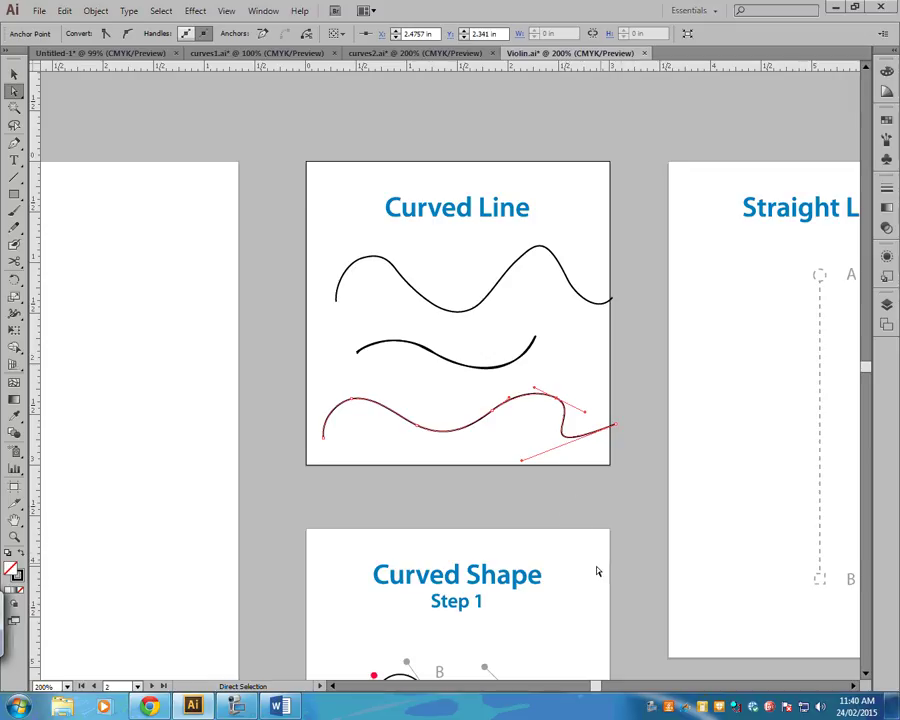
pyautogui.press('space')
pyautogui.press('space')
pyautogui.moveTo(543, 537); pyautogui.dragTo(339, 256)
pyautogui.moveTo(490, 509); pyautogui.dragTo(409, 231)
pyautogui.moveTo(424, 418); pyautogui.dragTo(408, 404)
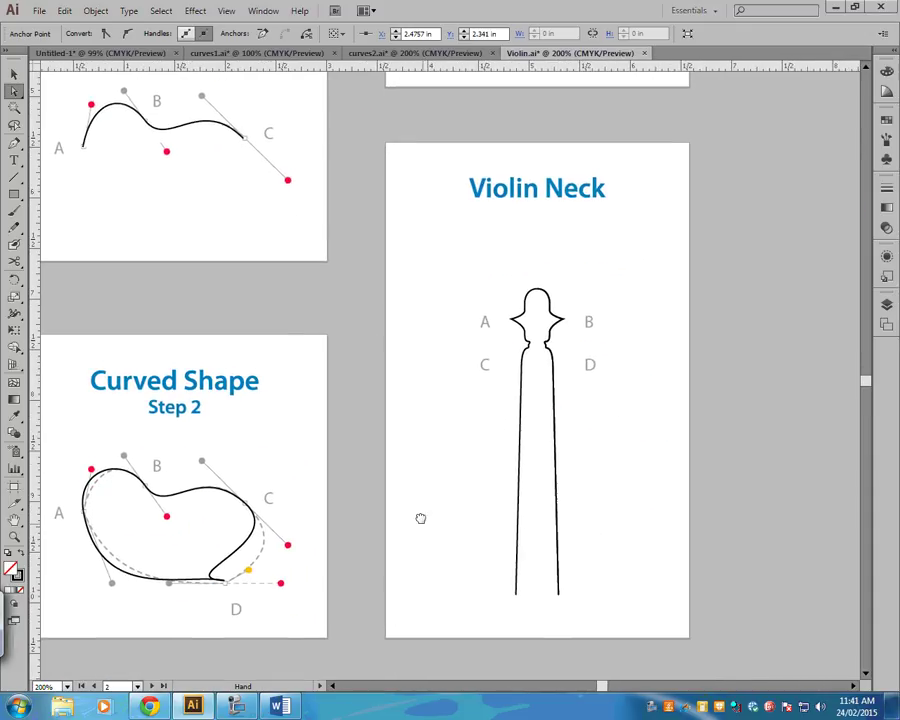
pyautogui.moveTo(418, 516); pyautogui.dragTo(387, 434)
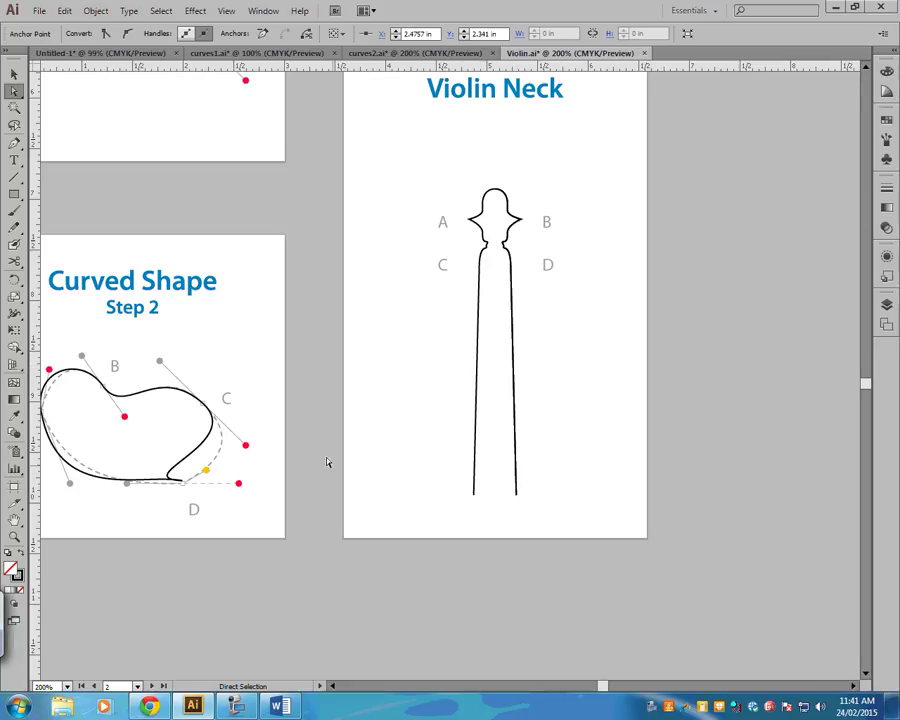
pyautogui.click(15, 261)
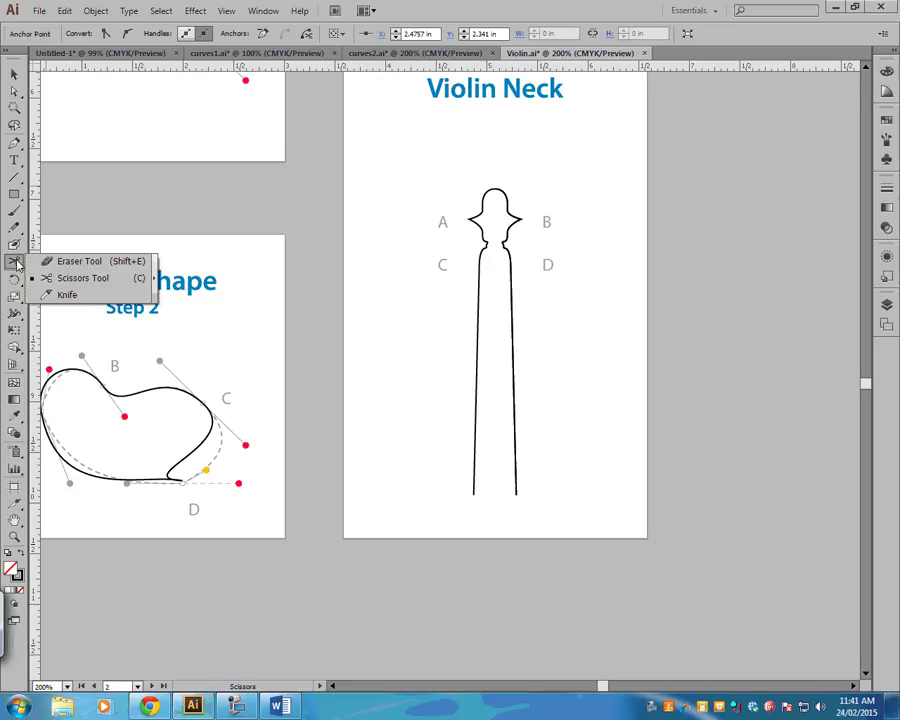
pyautogui.click(84, 280)
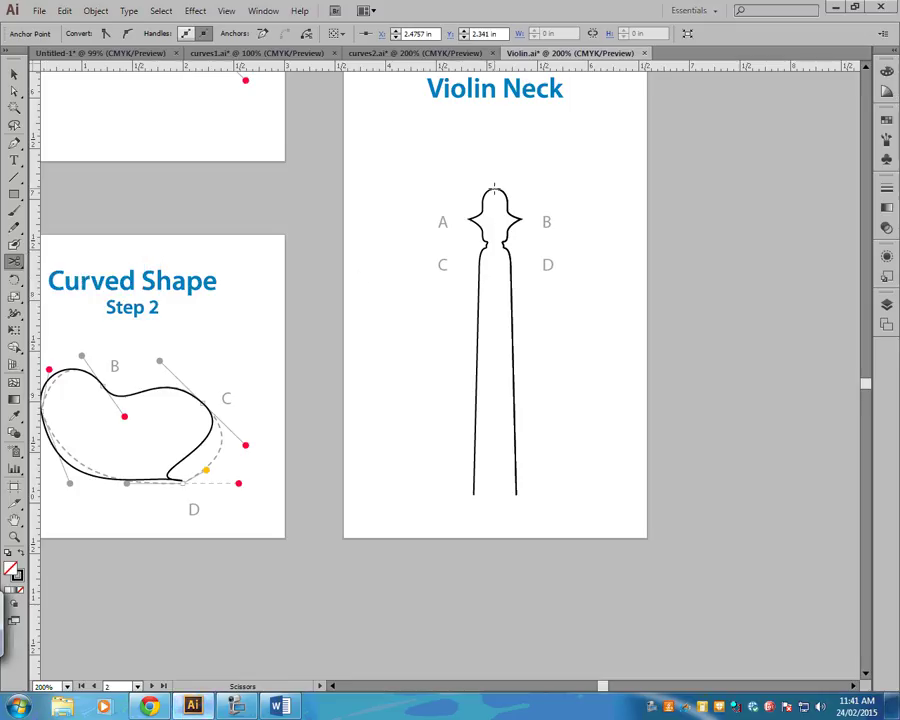
pyautogui.click(496, 203)
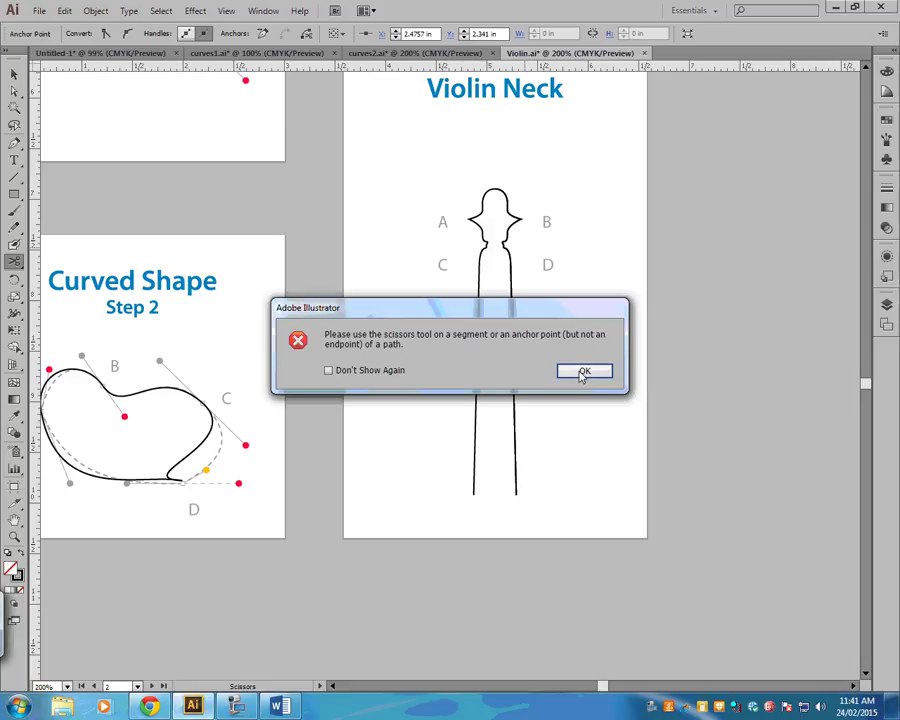
pyautogui.click(583, 372)
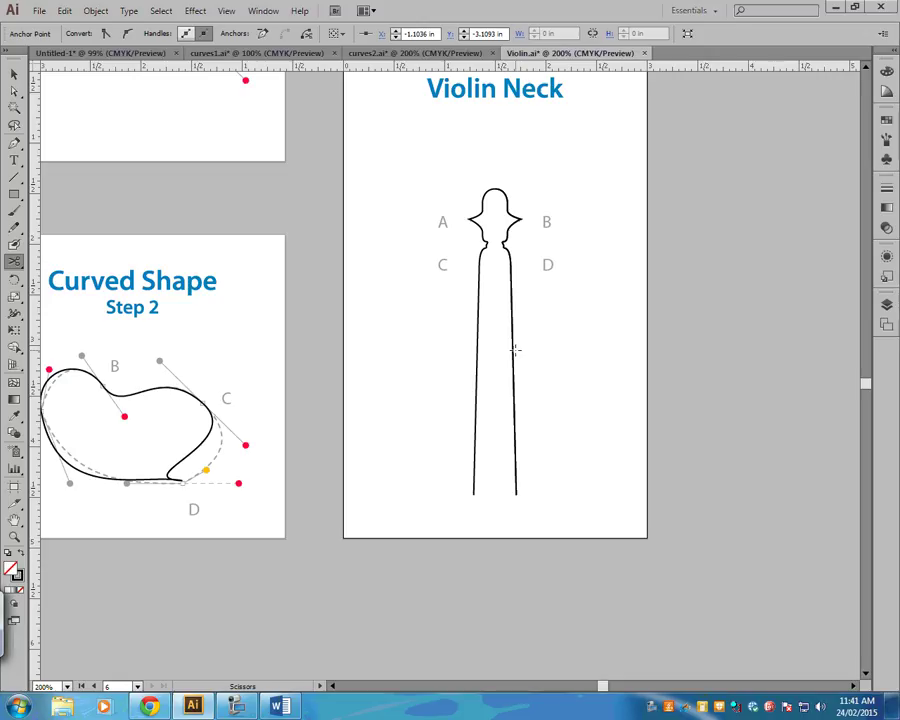
pyautogui.click(205, 12)
pyautogui.moveTo(235, 130)
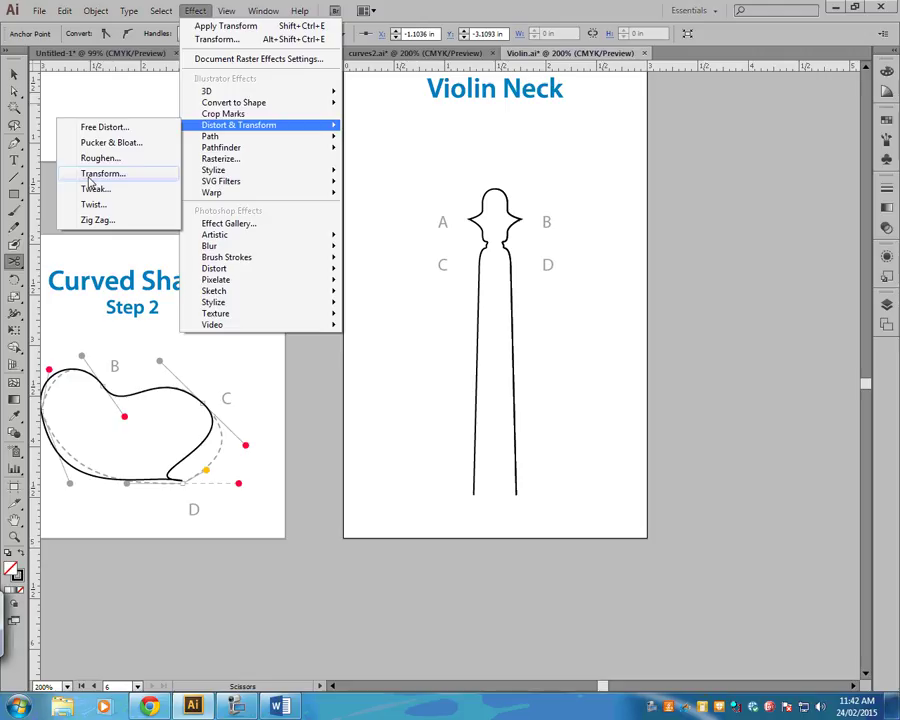
pyautogui.click(173, 499)
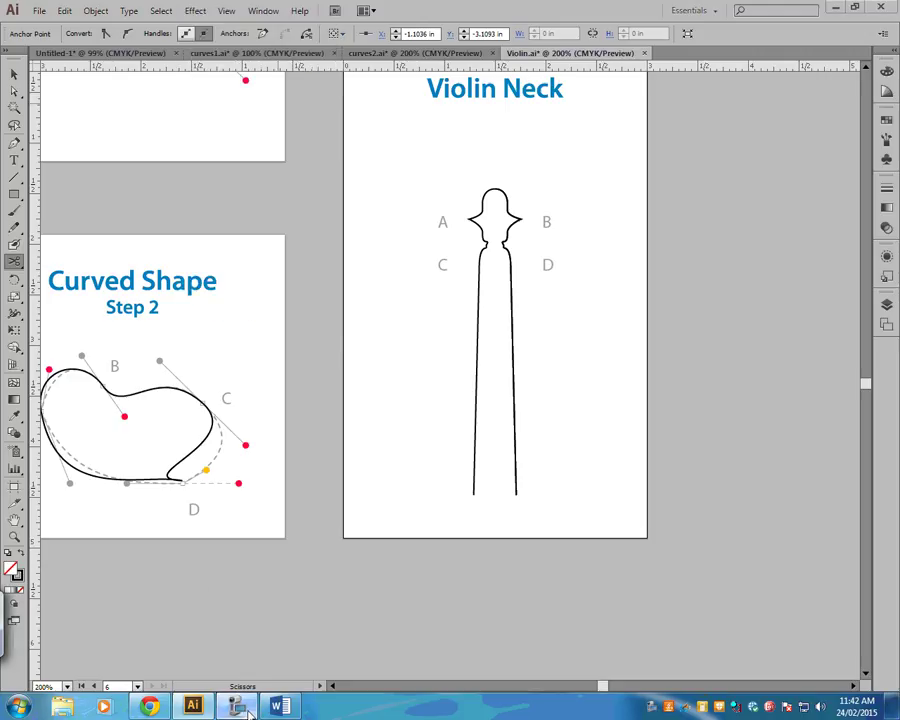